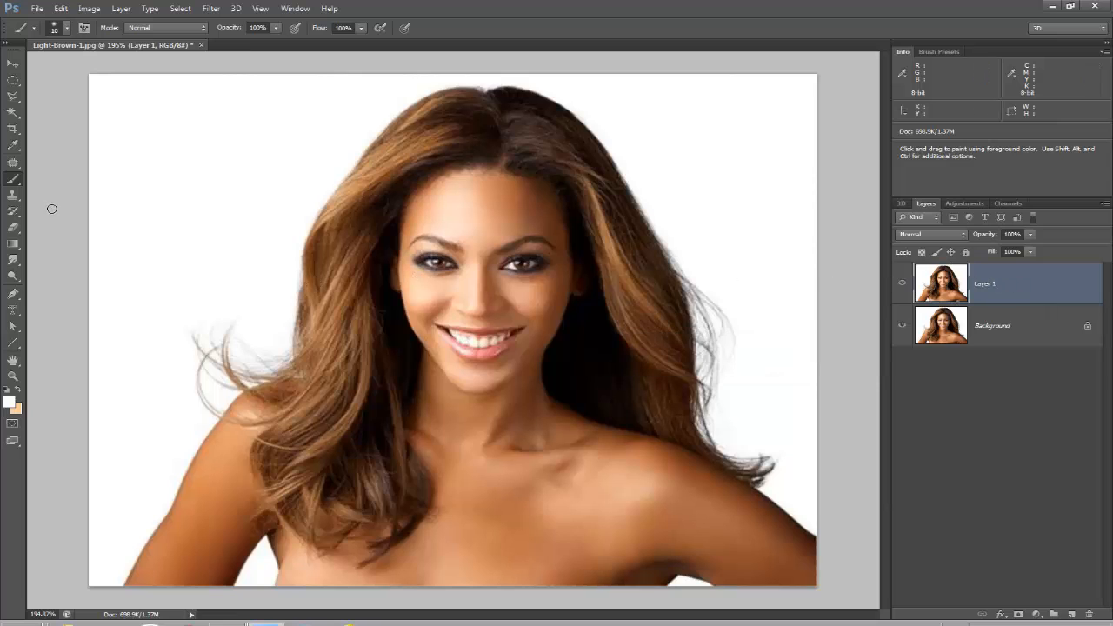
Set the foreground colour to white and paint over the forehead, nose and upper cheeks on Layer 1 with a size 25 brush
click(11, 401)
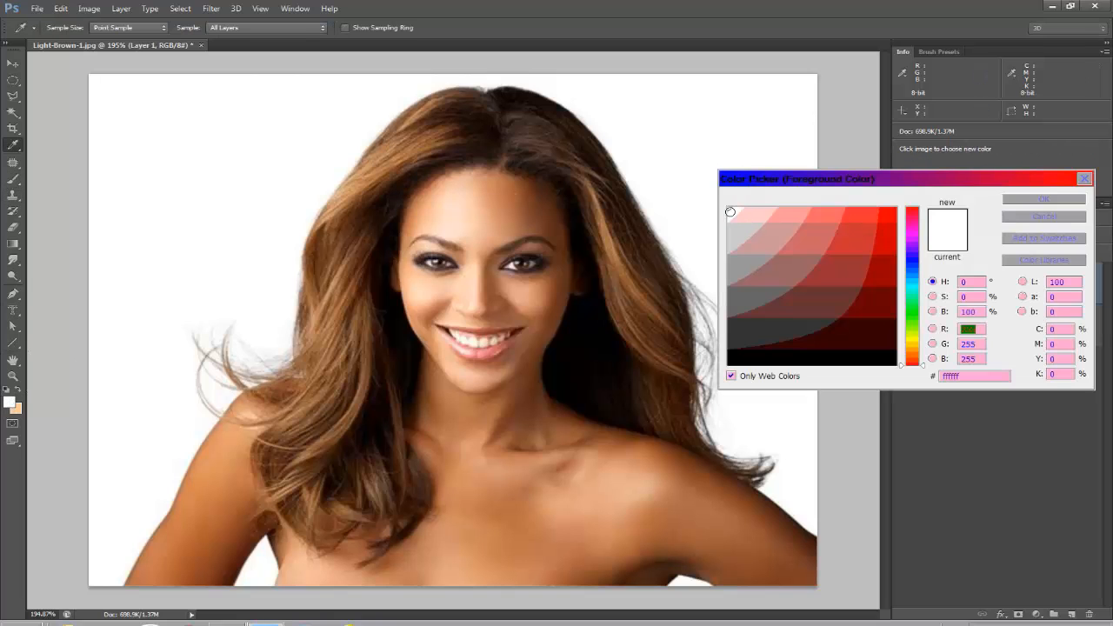
click(1054, 201)
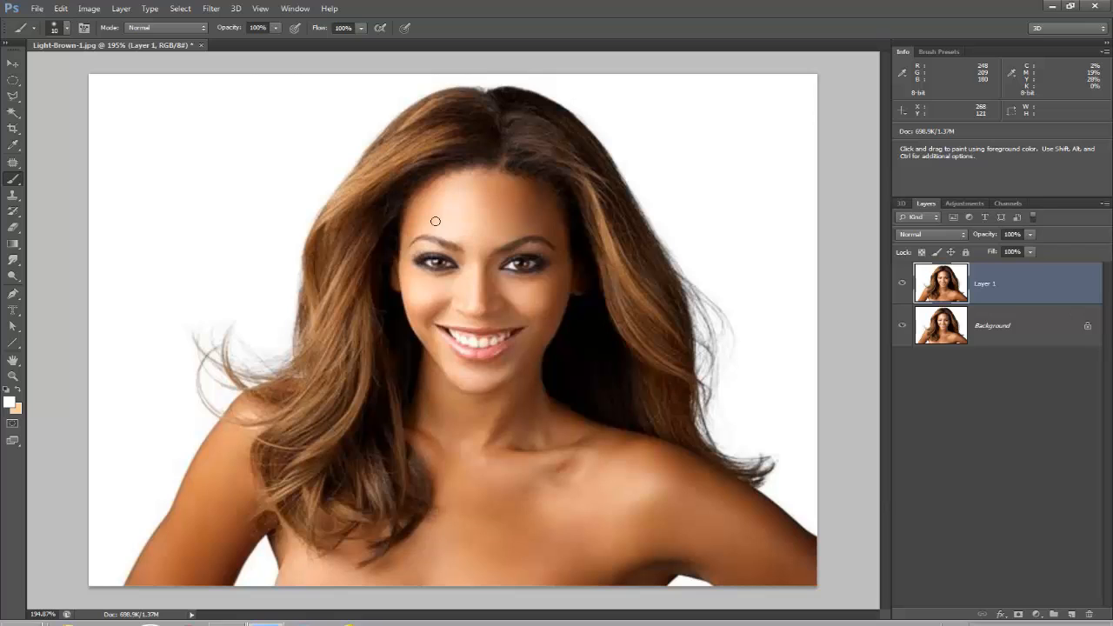
key(bracketright)
mouse_move(486, 233)
mouse_down()
mouse_move(479, 261)
mouse_move(465, 231)
mouse_move(556, 228)
mouse_move(529, 192)
mouse_move(498, 182)
mouse_move(467, 192)
mouse_move(517, 202)
mouse_move(507, 208)
mouse_move(460, 205)
mouse_move(406, 235)
mouse_move(454, 183)
mouse_move(468, 194)
mouse_move(468, 234)
mouse_move(414, 222)
mouse_move(471, 227)
mouse_move(469, 301)
mouse_move(485, 273)
mouse_move(505, 308)
mouse_move(451, 305)
mouse_move(398, 259)
mouse_move(404, 239)
mouse_move(527, 233)
mouse_move(556, 235)
mouse_move(568, 258)
mouse_move(561, 272)
mouse_move(485, 279)
mouse_move(509, 298)
mouse_move(454, 279)
mouse_up()
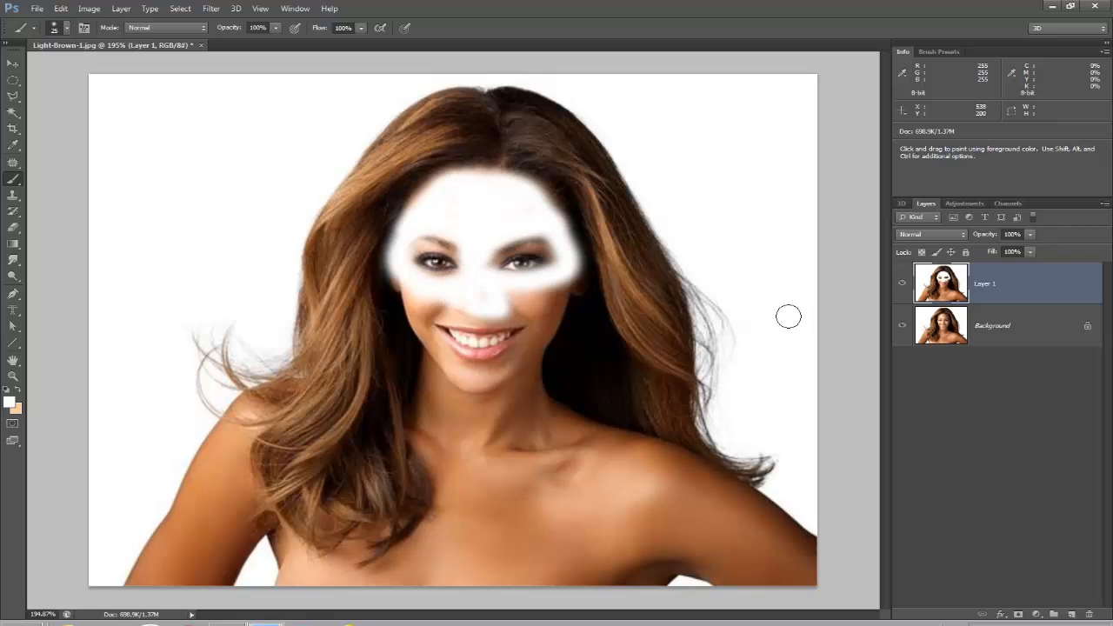
Set Layer 1's blend mode to Soft Light and paint white around the mouth and chin with a size 15 brush
click(936, 235)
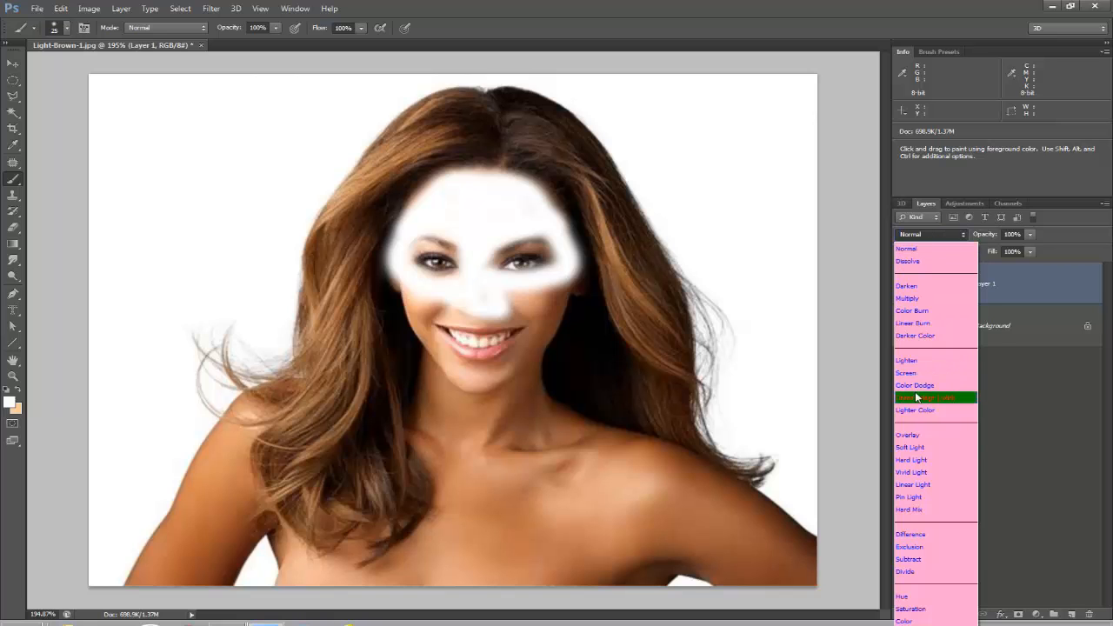
click(922, 448)
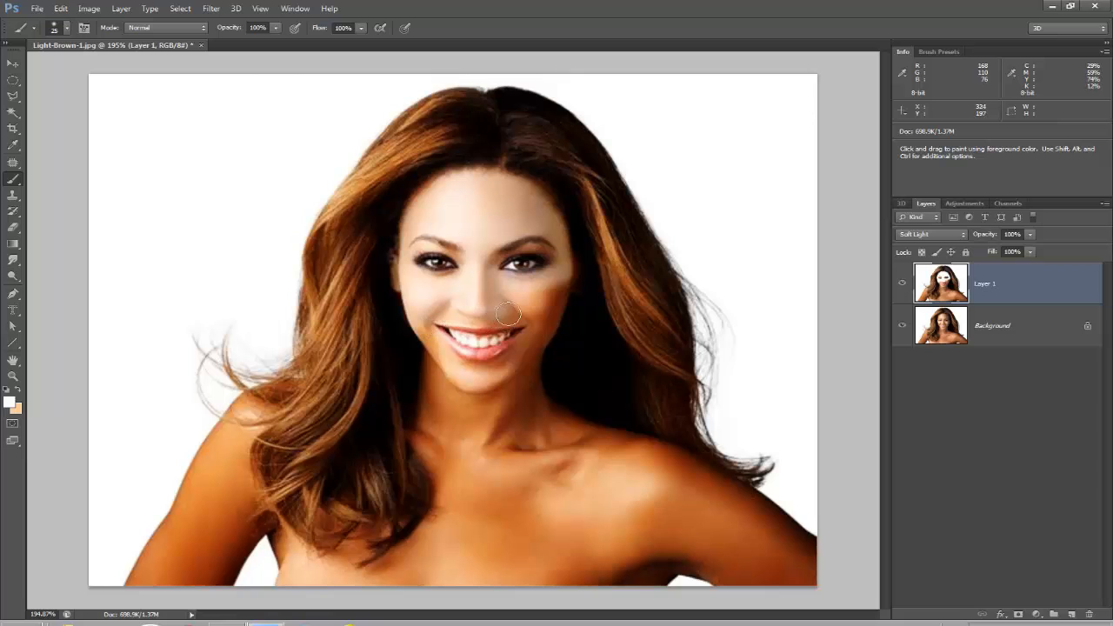
key(bracketleft)
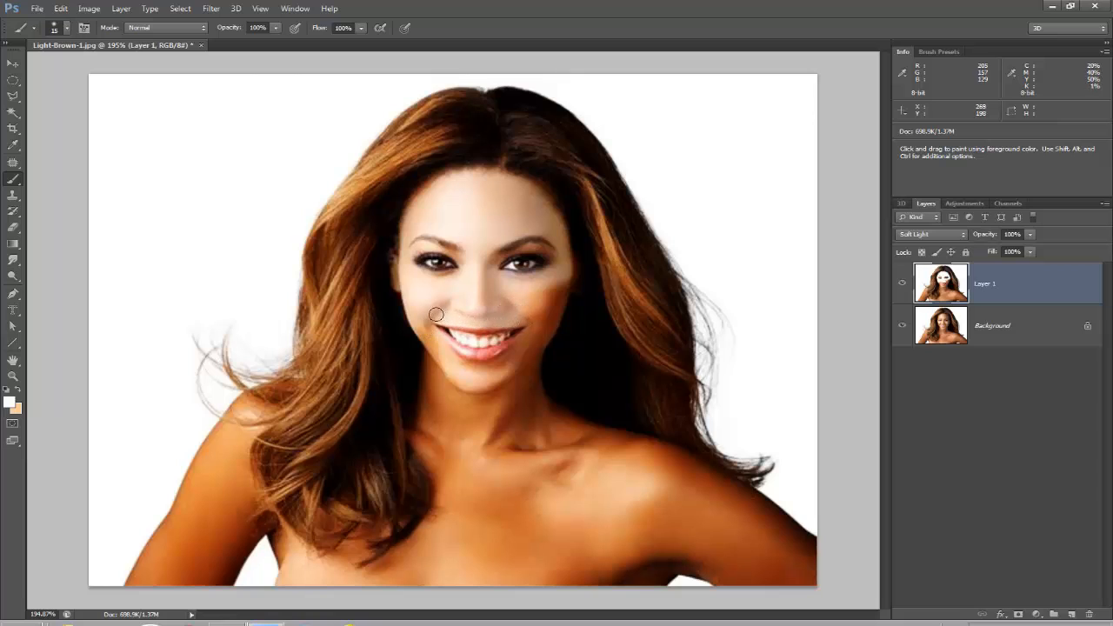
mouse_move(531, 339)
mouse_down()
mouse_move(491, 370)
mouse_move(449, 367)
mouse_move(424, 321)
mouse_move(422, 324)
mouse_up()
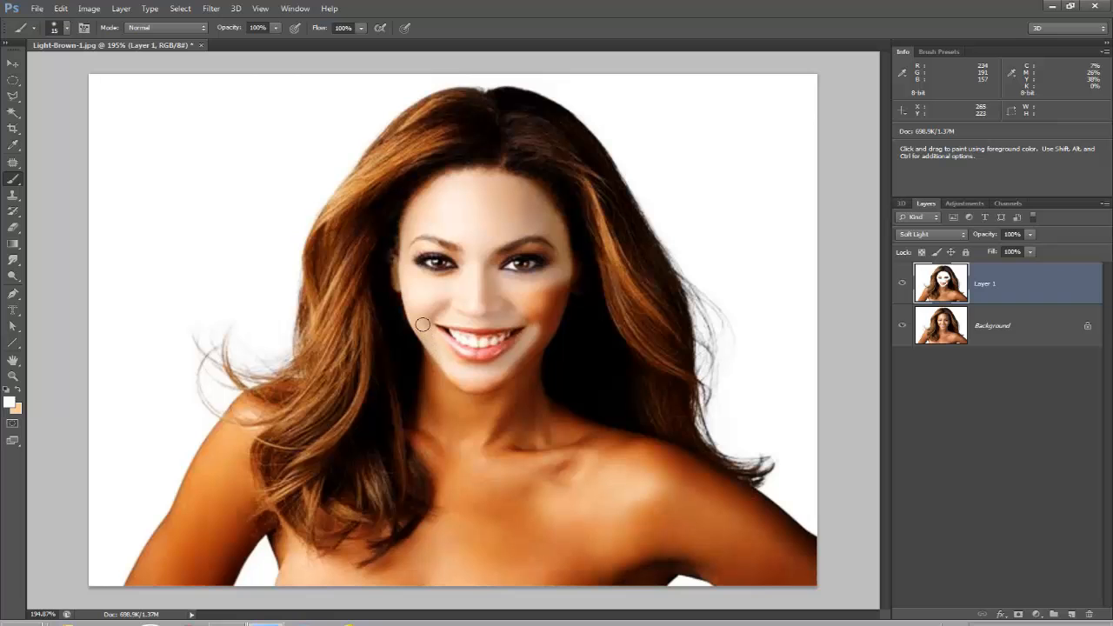
Paint white over the remaining tanned skin on the cheeks and jawline, using a size 7 brush along the face edge
scroll(424, 336, up, 3)
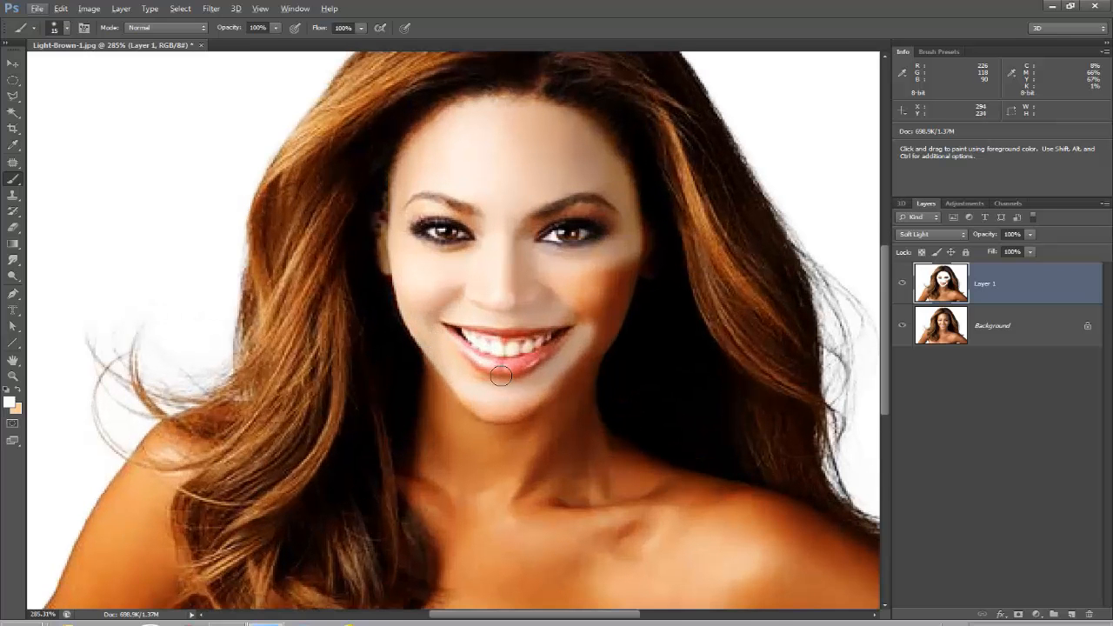
mouse_move(594, 324)
mouse_down()
mouse_move(585, 357)
mouse_move(518, 398)
mouse_move(545, 399)
mouse_move(514, 410)
mouse_move(459, 398)
mouse_up()
mouse_move(619, 271)
mouse_down()
mouse_move(584, 286)
mouse_move(576, 299)
mouse_move(588, 318)
mouse_move(611, 278)
mouse_move(555, 294)
mouse_up()
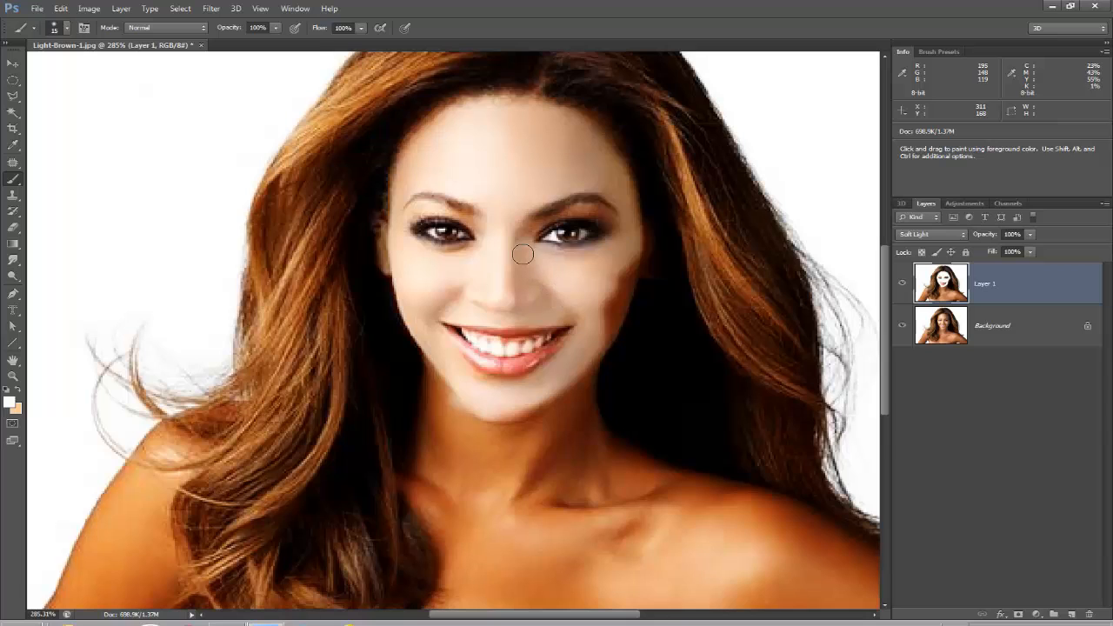
drag(625, 244, 606, 313)
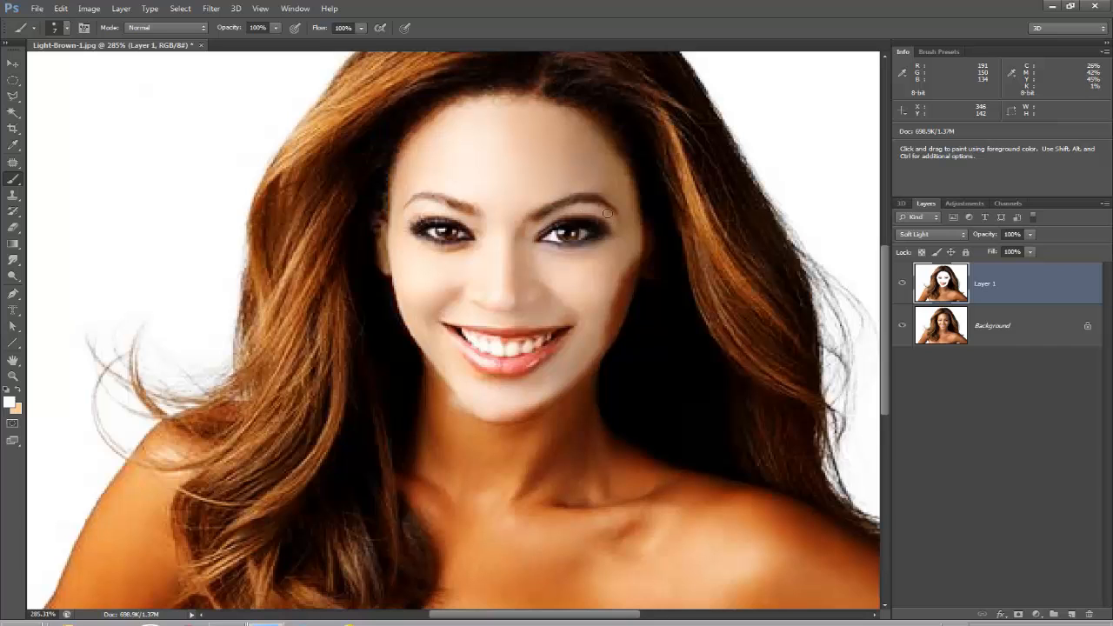
drag(626, 234, 624, 286)
Enlarge the brush to 25 and paint the lower chin, jaw and neck white on Layer 1
key(bracketright)
key(bracketright)
key(bracketright)
key(bracketright)
key(bracketright)
key(bracketright)
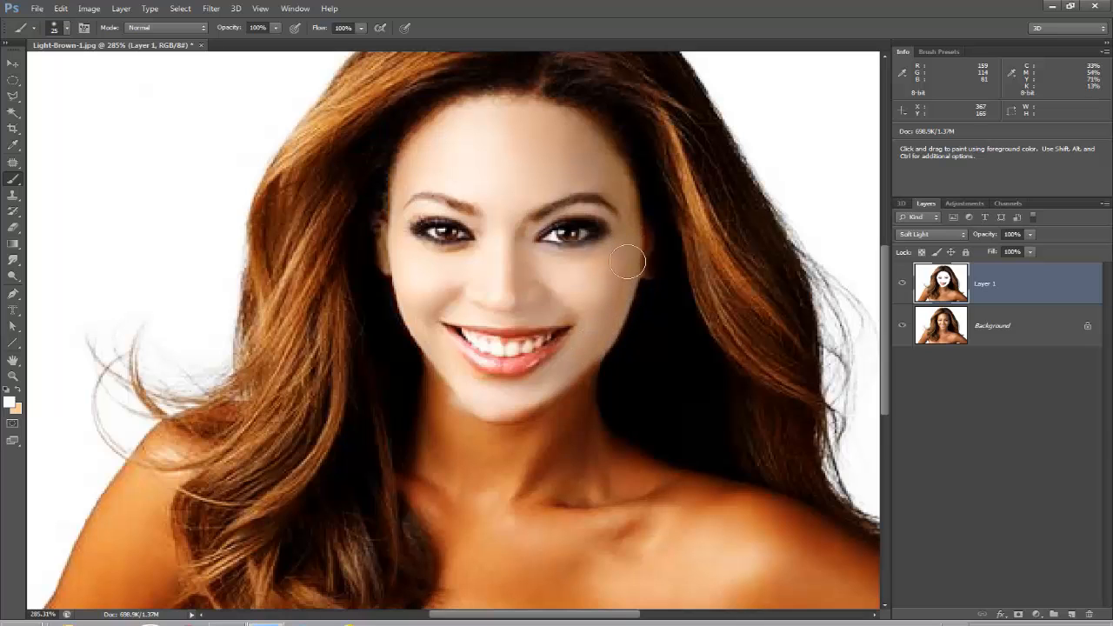
drag(563, 389, 520, 419)
click(594, 375)
mouse_move(594, 376)
mouse_down()
mouse_move(569, 450)
mouse_move(565, 428)
mouse_move(597, 360)
mouse_move(587, 532)
mouse_move(564, 491)
mouse_move(564, 407)
mouse_move(540, 513)
mouse_move(531, 414)
mouse_move(476, 437)
mouse_move(442, 395)
mouse_move(438, 367)
mouse_move(438, 510)
mouse_move(444, 425)
mouse_move(464, 429)
mouse_move(467, 529)
mouse_move(512, 435)
mouse_move(506, 565)
mouse_move(538, 489)
mouse_move(522, 550)
mouse_move(522, 500)
mouse_move(528, 555)
mouse_move(551, 506)
mouse_move(566, 534)
mouse_up()
Enlarge the brush to 80 and paint the chest, shoulders and arms white on Layer 1
key(bracketright)
key(bracketright)
key(bracketright)
scroll(565, 514, down, 4)
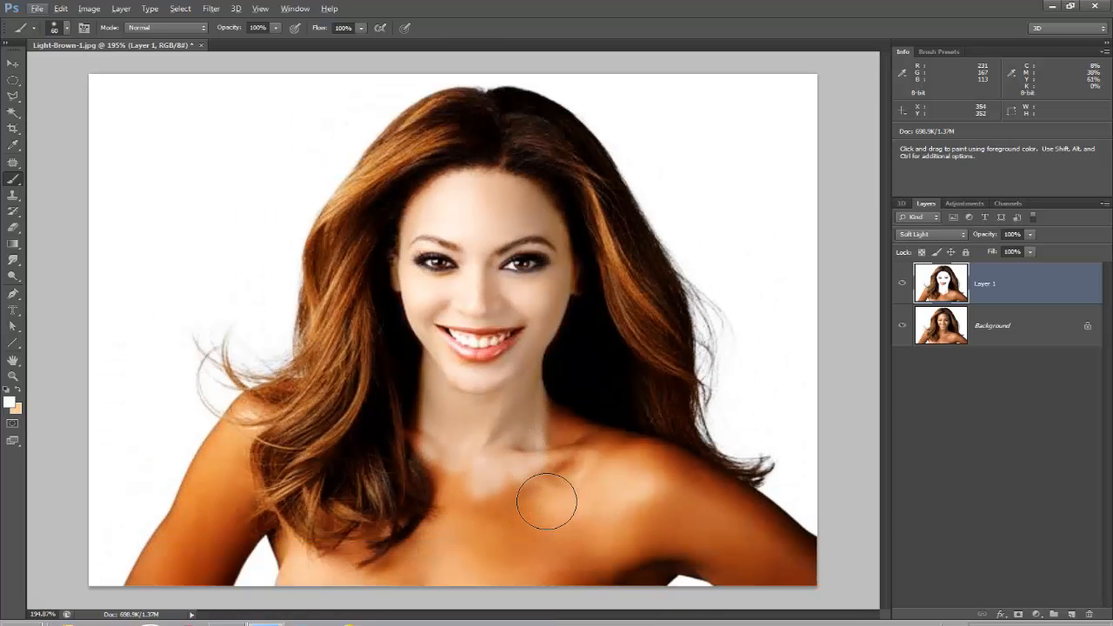
key(bracketright)
key(bracketright)
key(bracketright)
mouse_move(551, 434)
mouse_down()
mouse_move(587, 474)
mouse_move(634, 501)
mouse_move(592, 459)
mouse_move(631, 472)
mouse_move(793, 582)
mouse_move(718, 504)
mouse_move(559, 434)
mouse_up()
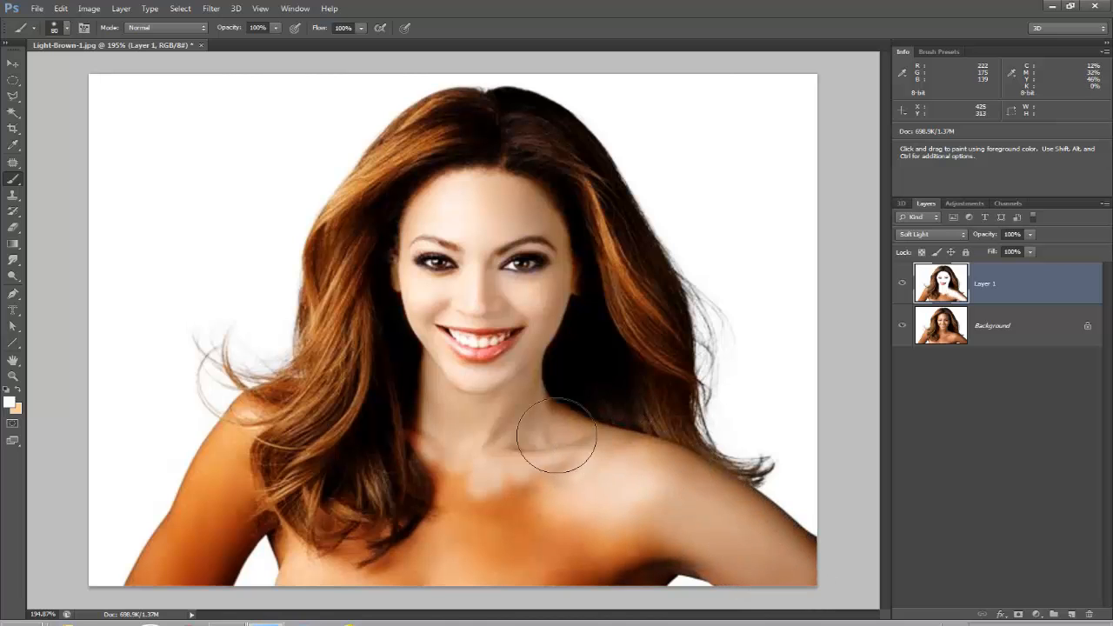
mouse_move(778, 556)
mouse_down()
mouse_move(632, 452)
mouse_move(611, 456)
mouse_move(619, 479)
mouse_move(602, 445)
mouse_move(569, 437)
mouse_move(550, 472)
mouse_move(570, 487)
mouse_move(422, 515)
mouse_move(512, 549)
mouse_move(655, 577)
mouse_move(449, 512)
mouse_move(675, 534)
mouse_move(673, 525)
mouse_move(460, 502)
mouse_move(599, 524)
mouse_move(693, 575)
mouse_move(737, 554)
mouse_move(709, 482)
mouse_move(603, 432)
mouse_move(719, 490)
mouse_move(832, 571)
mouse_move(388, 551)
mouse_move(264, 512)
mouse_move(204, 580)
mouse_move(268, 490)
mouse_move(264, 444)
mouse_move(169, 568)
mouse_move(189, 490)
mouse_move(280, 379)
mouse_up()
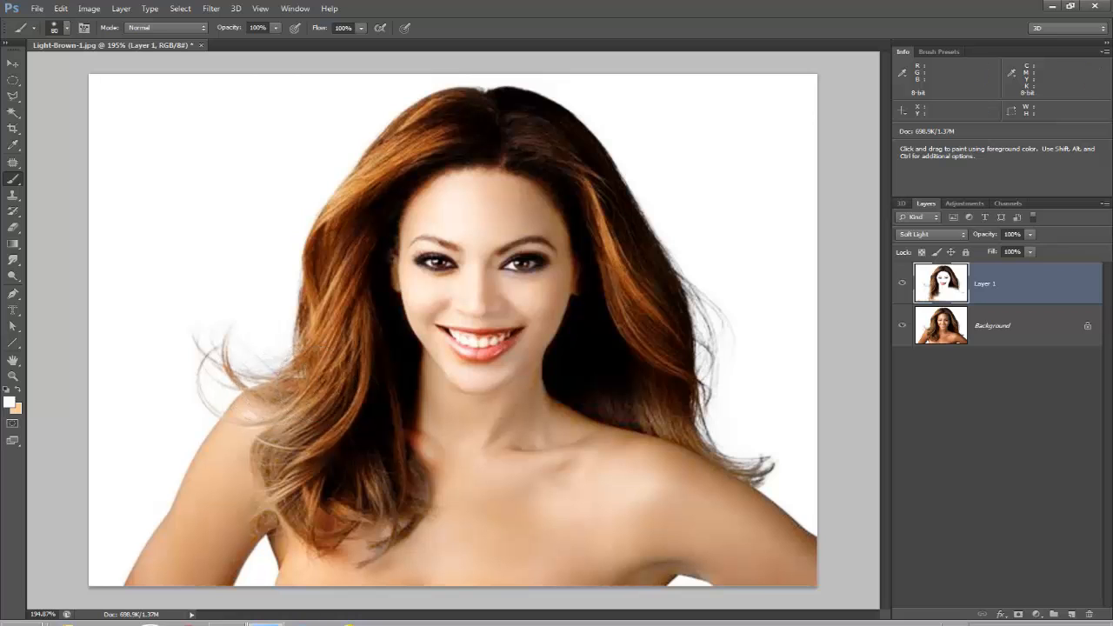
Erase the lightening over the eyes on Layer 1 with a size 9 Eraser at 54% opacity
scroll(605, 600, down, 1)
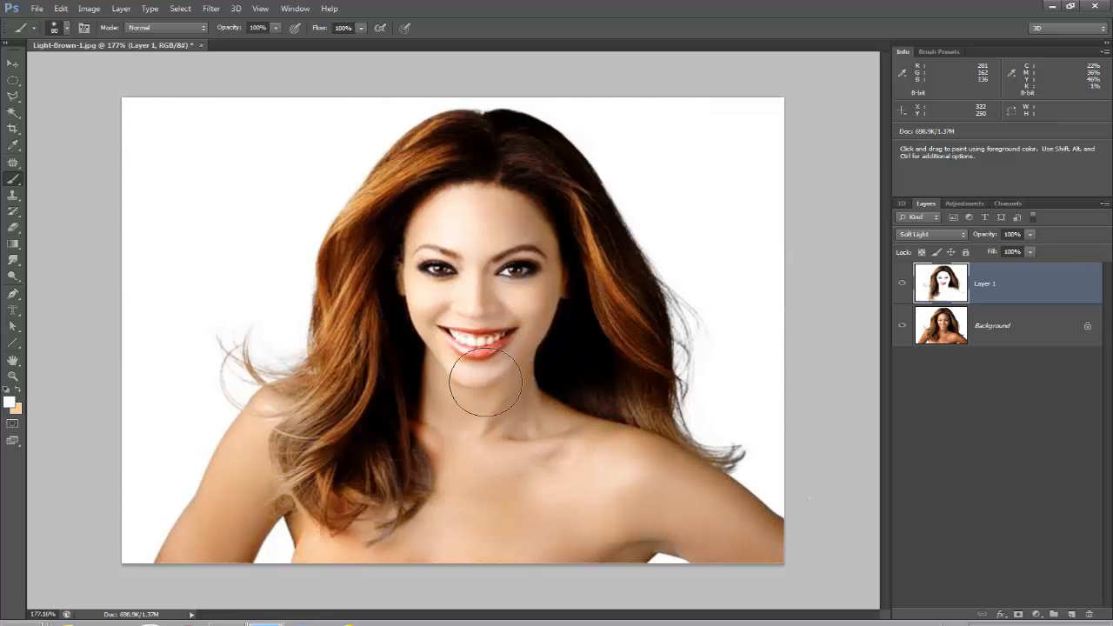
click(14, 229)
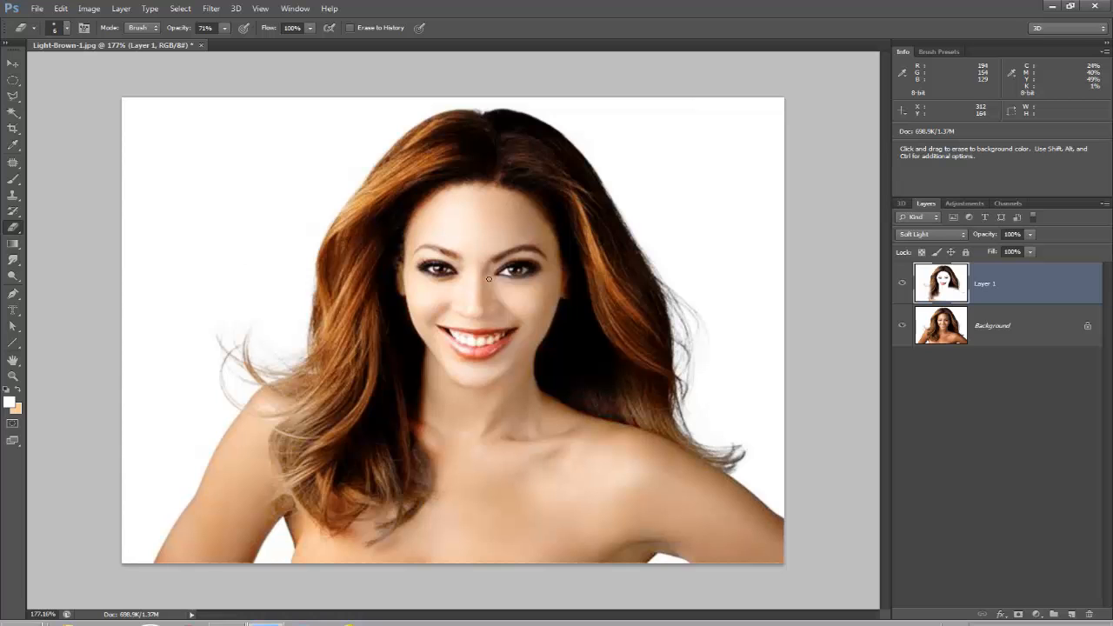
key(bracketright)
key(bracketright)
key(bracketright)
drag(224, 26, 213, 39)
key(bracketleft)
scroll(516, 270, up, 2)
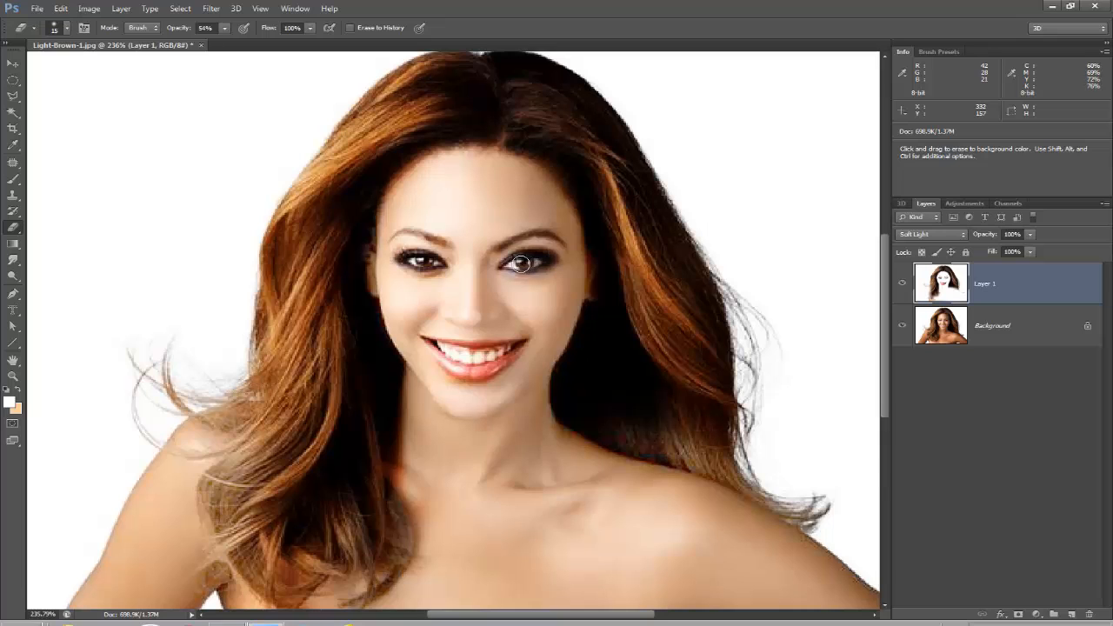
key(bracketleft)
key(bracketleft)
drag(538, 253, 548, 256)
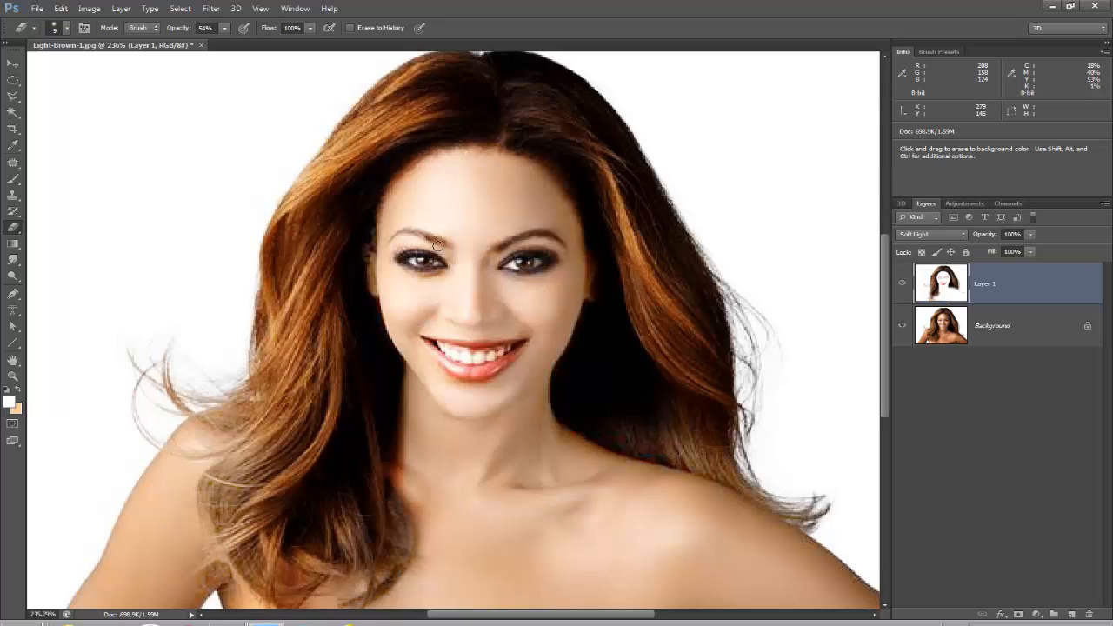
Erase fine details around the eyes and eyebrows on Layer 1 with a size 6 Eraser, finishing by switching back to the Brush tool
scroll(432, 242, up, 5)
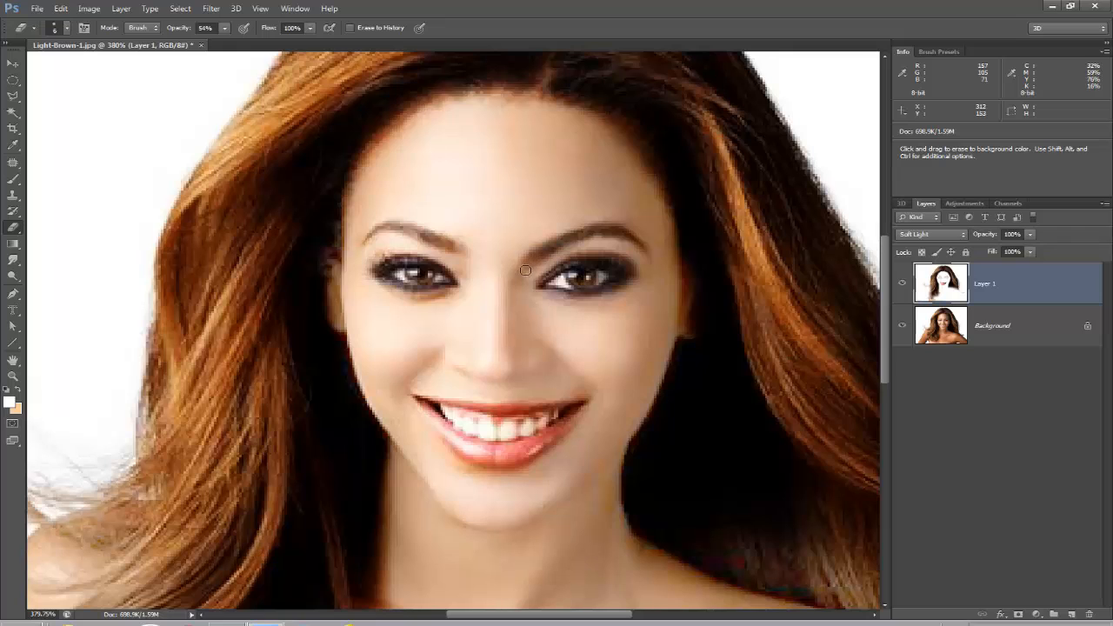
drag(519, 283, 513, 338)
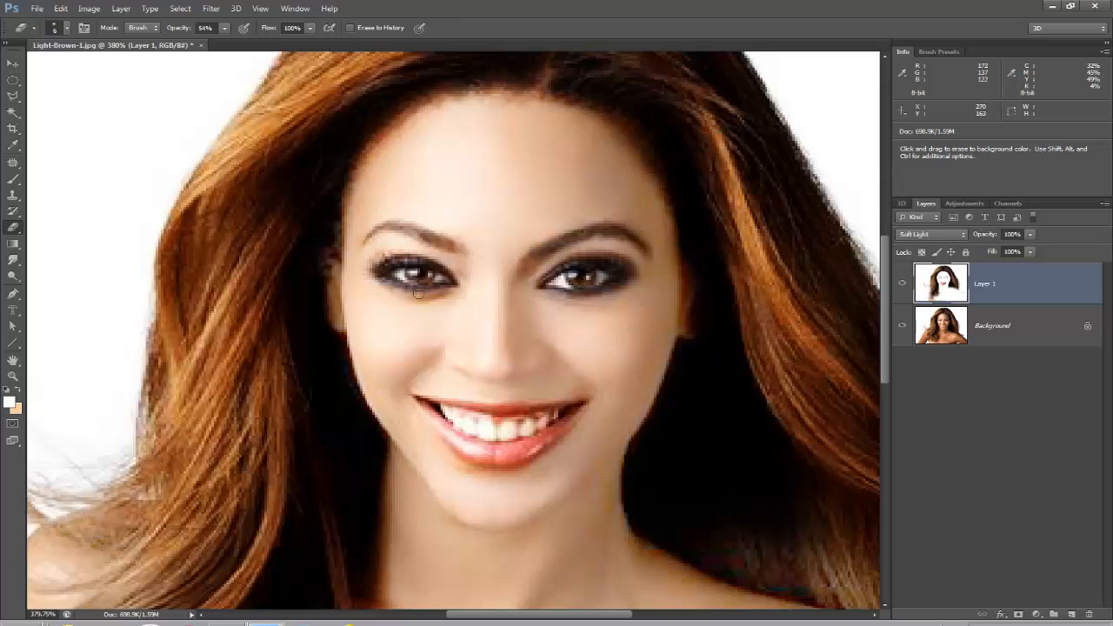
scroll(417, 294, down, 3)
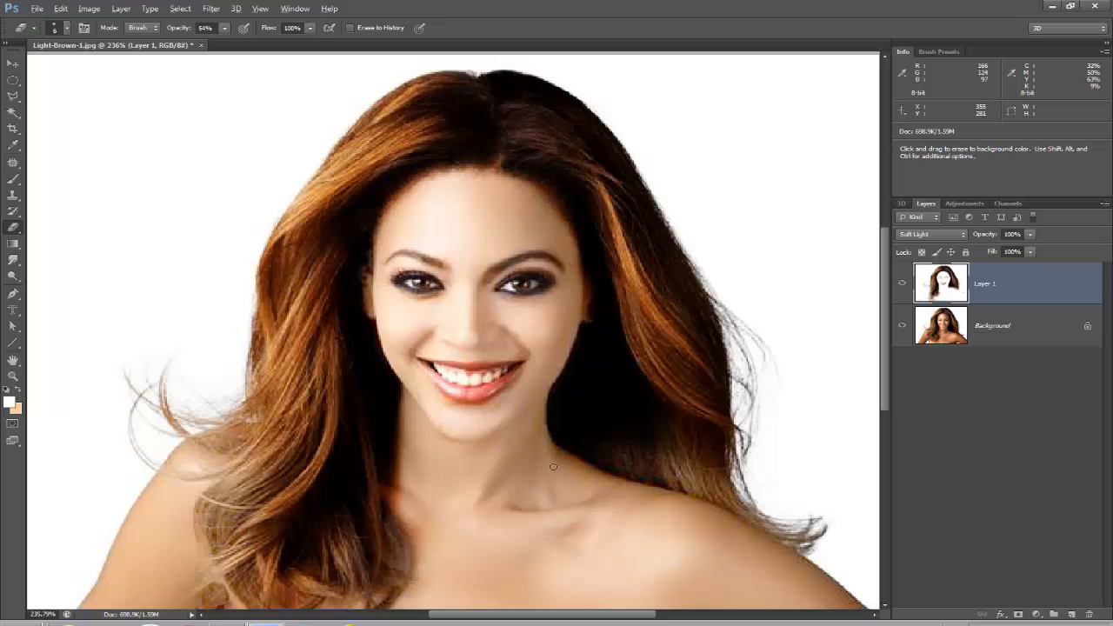
scroll(553, 467, down, 2)
scroll(553, 467, down, 1)
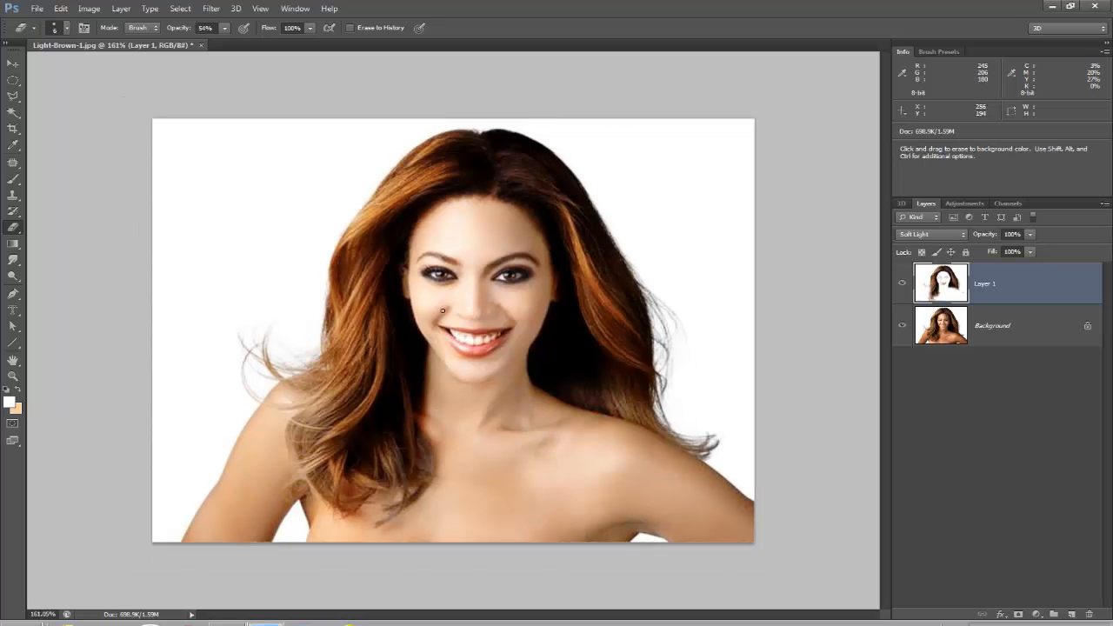
key(bracketright)
click(13, 179)
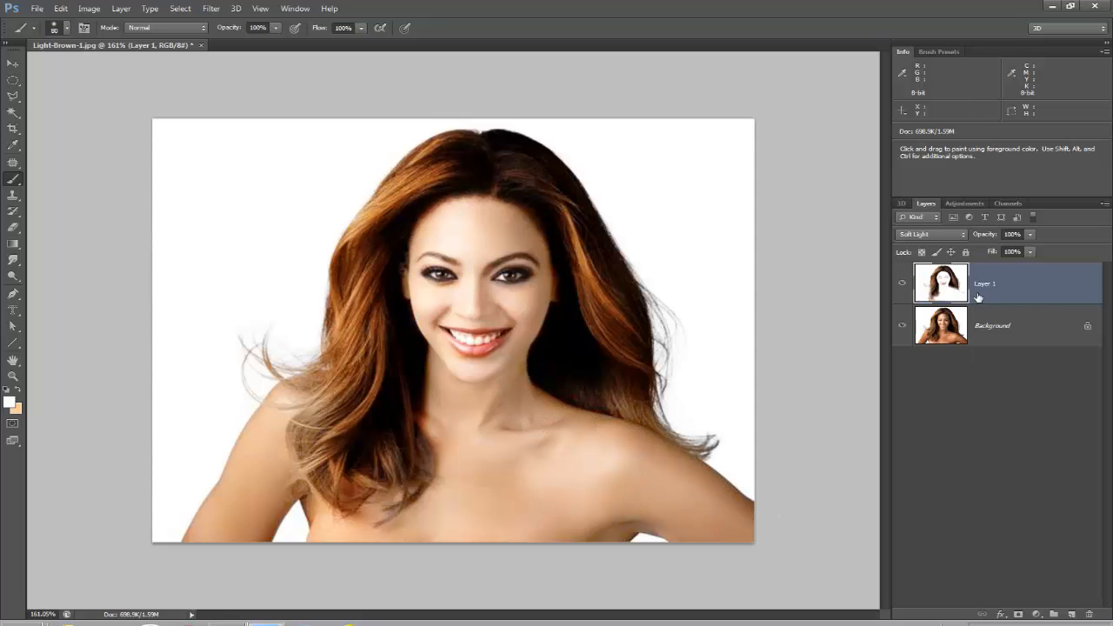
Merge Layer 1 with the Background and convert the merged background into a regular layer
click(1020, 326)
click(1040, 297)
shift+click(1043, 330)
right_click(1043, 330)
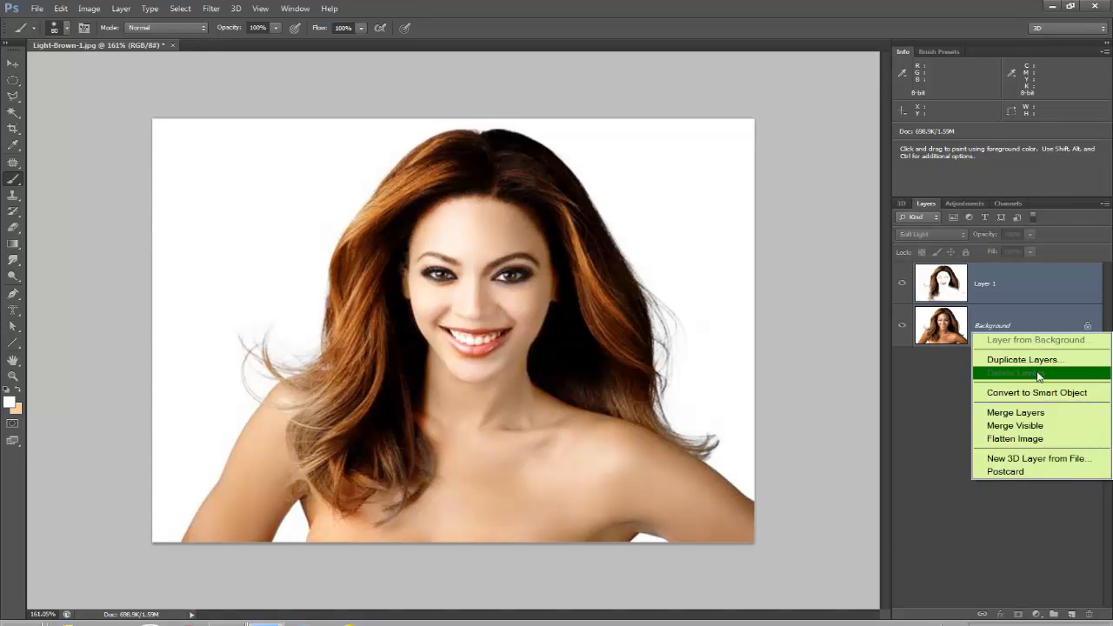
click(1040, 412)
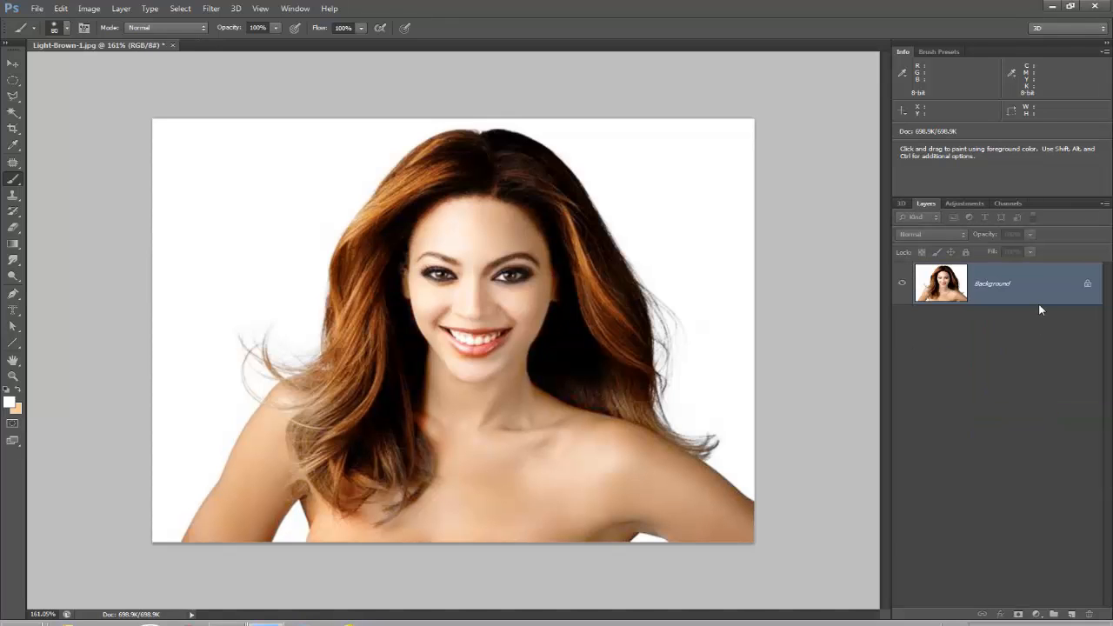
key(ctrl+shift+n)
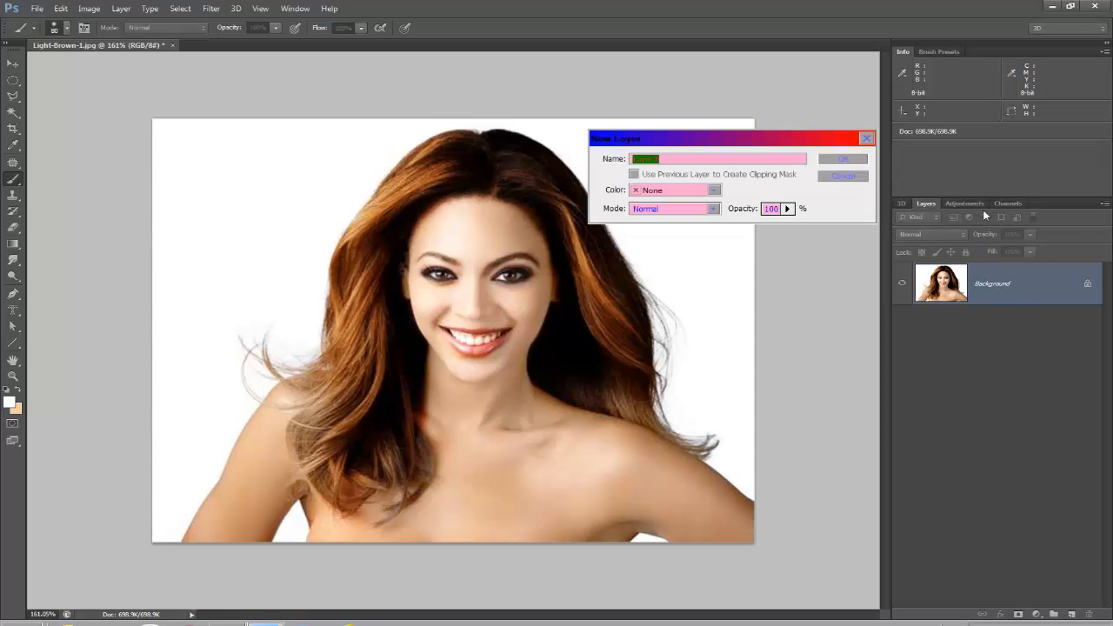
click(841, 160)
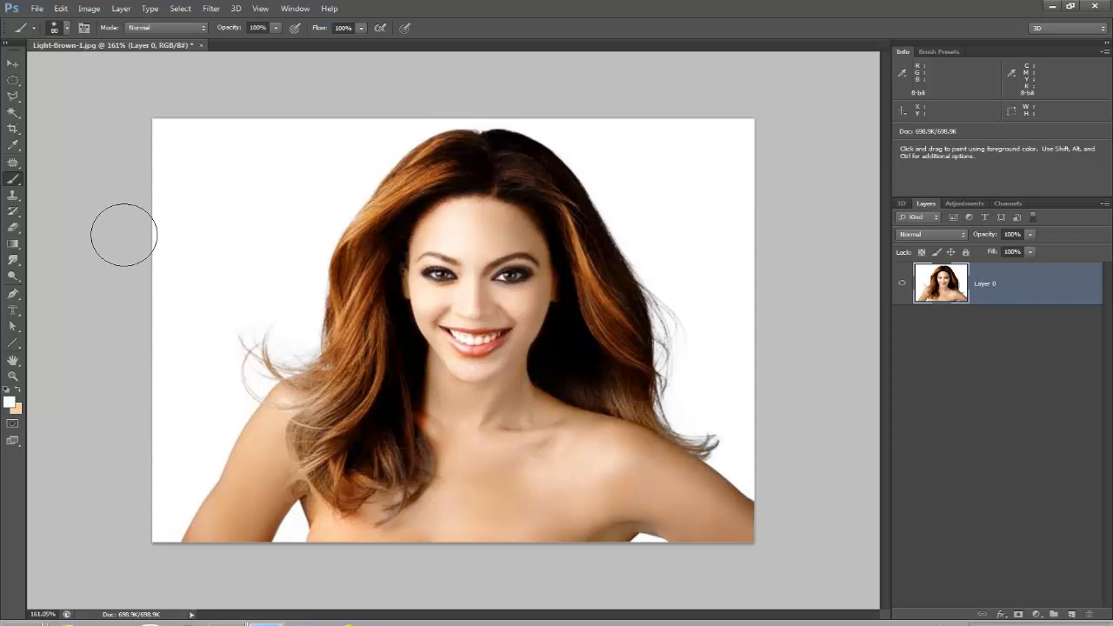
Brighten the forehead with the Dodge tool set to Highlights at 30% exposure, using a size 40 brush
click(13, 276)
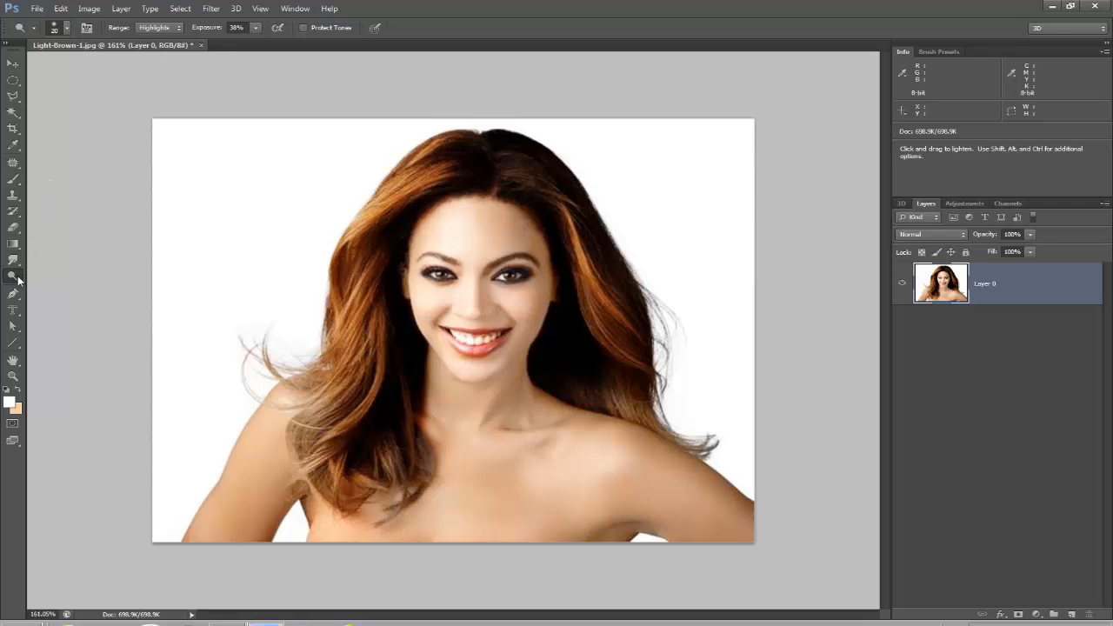
click(158, 28)
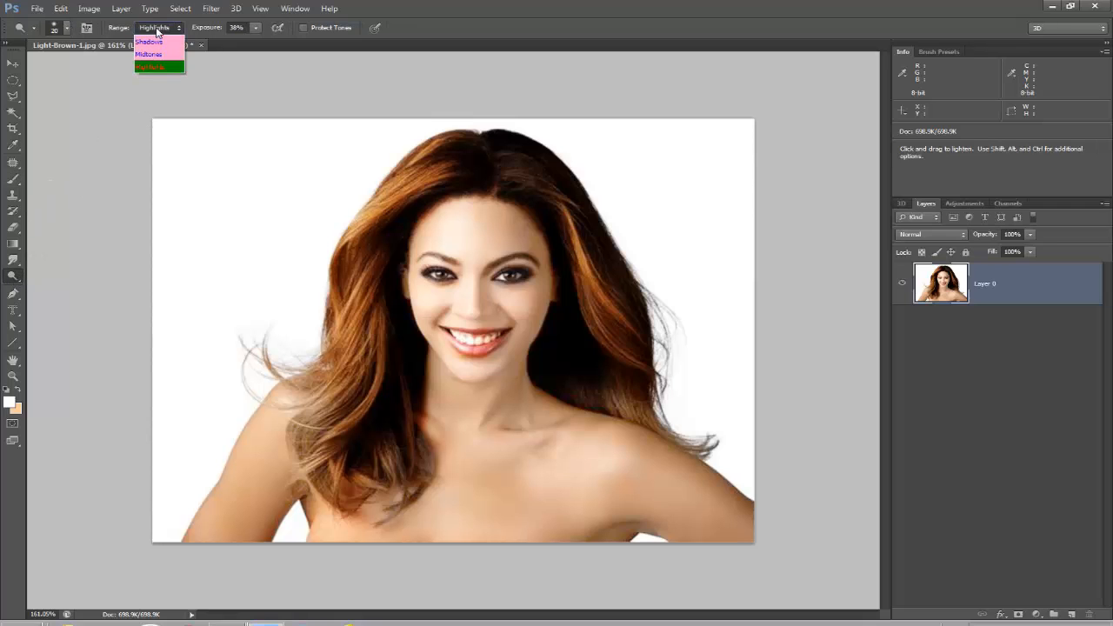
click(151, 70)
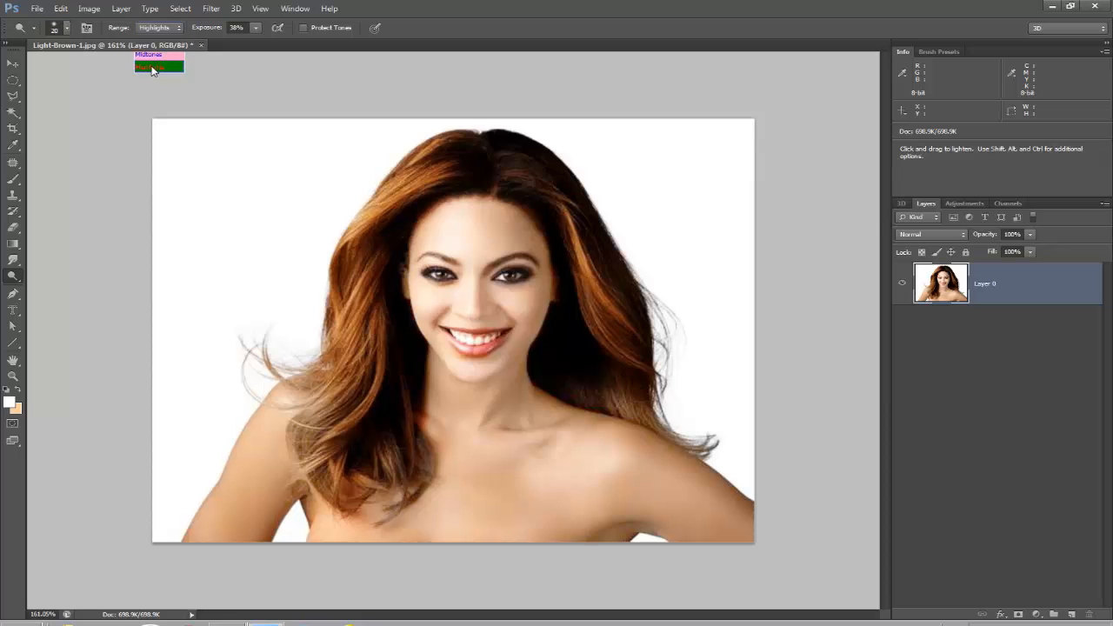
click(254, 29)
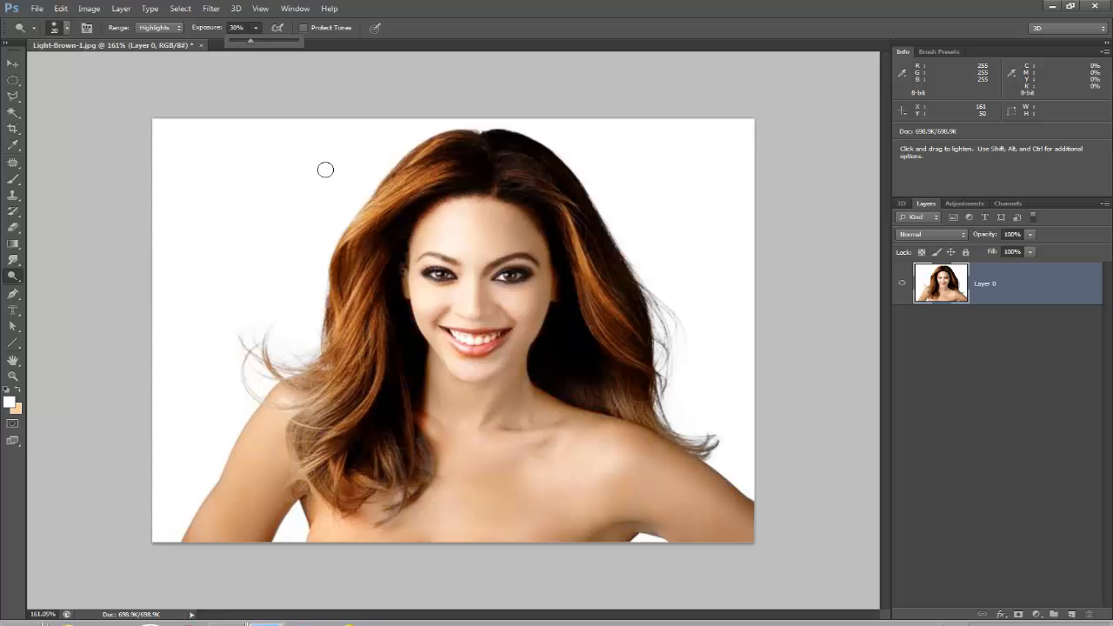
key(alt)
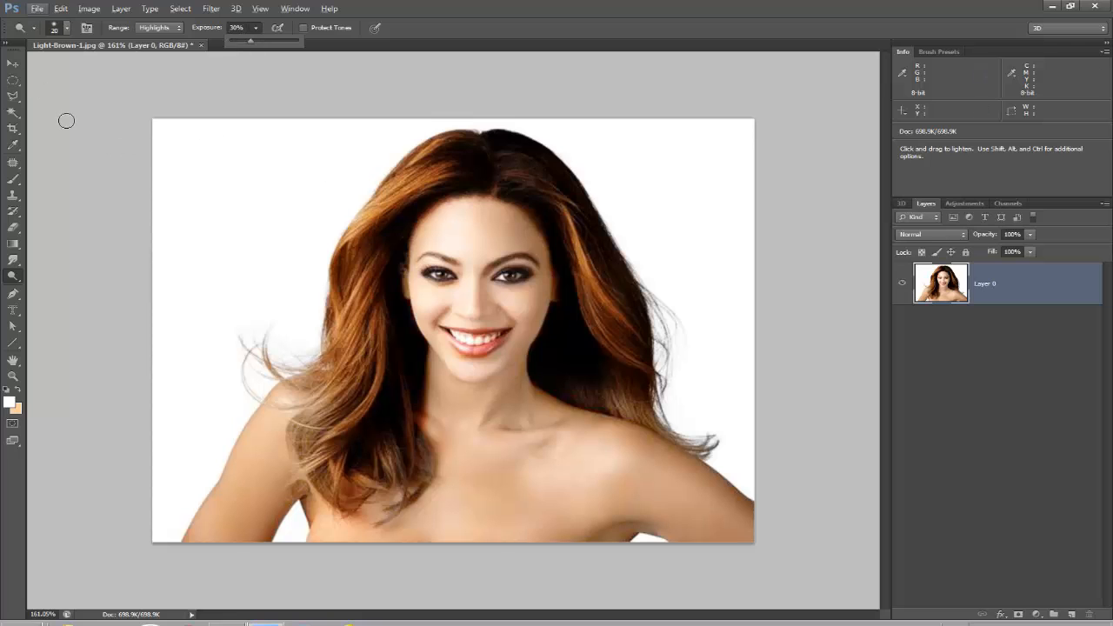
scroll(370, 197, up, 3)
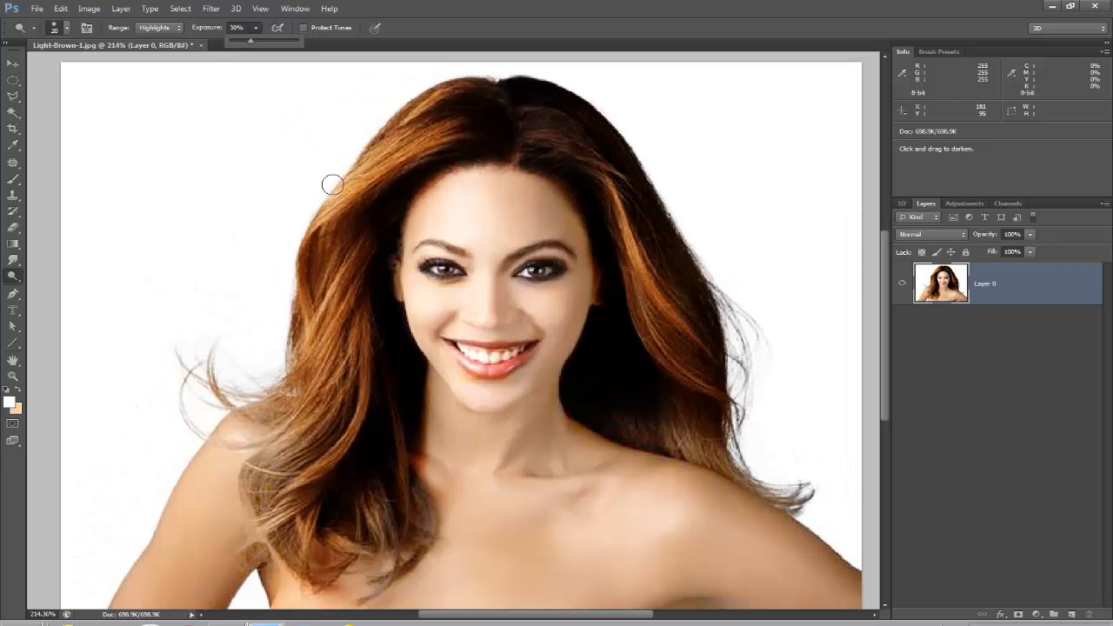
scroll(519, 226, up, 2)
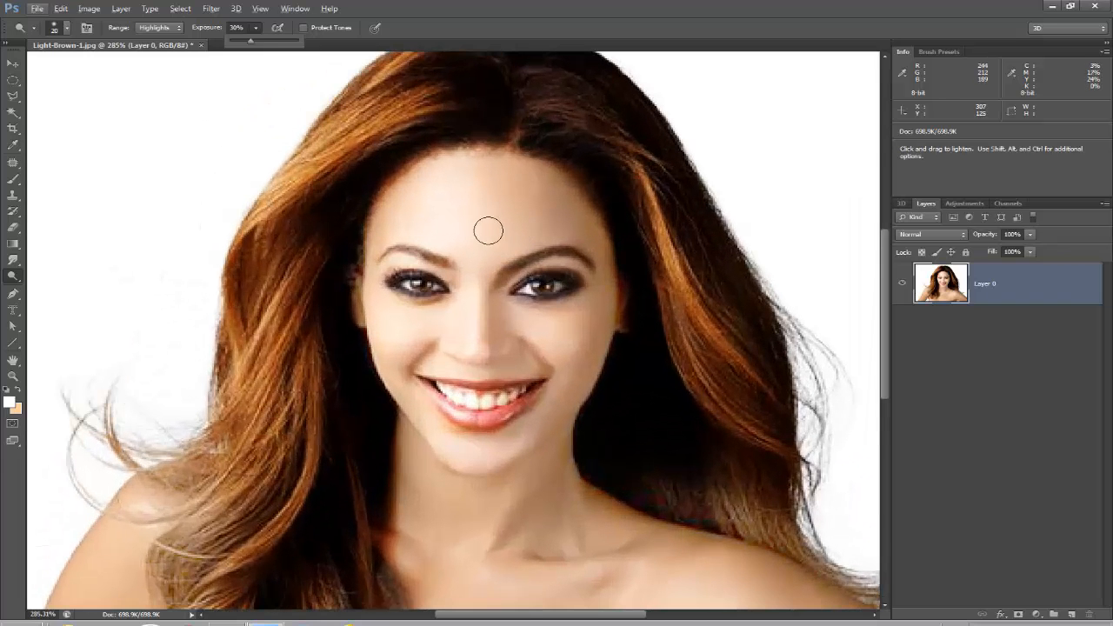
key(bracketright)
key(bracketright)
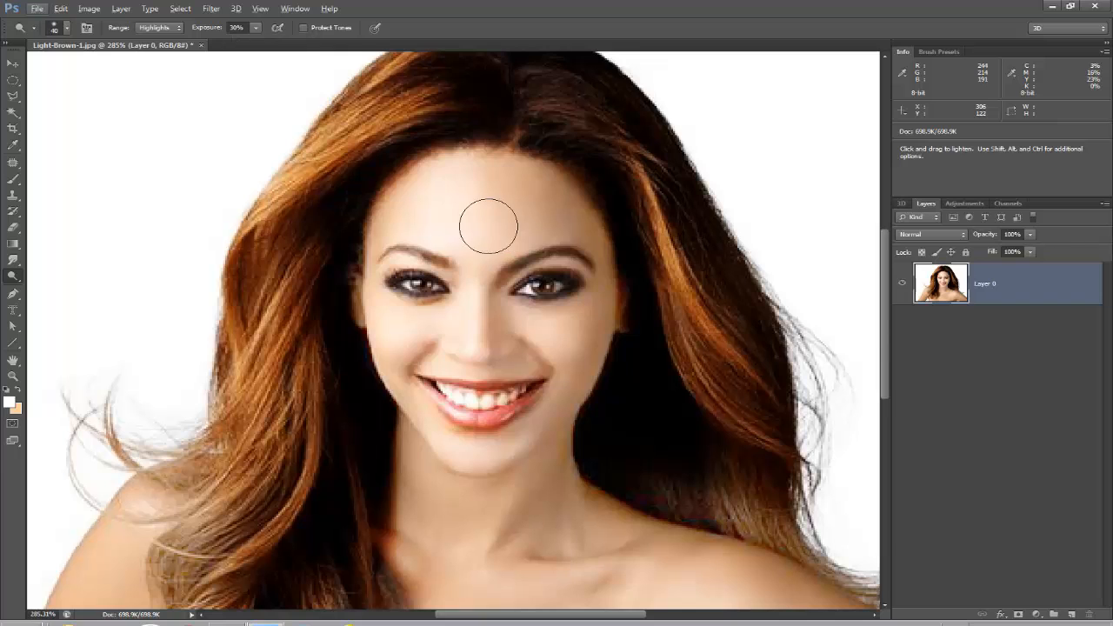
mouse_move(511, 189)
mouse_down()
mouse_move(489, 242)
mouse_move(553, 205)
mouse_move(497, 247)
mouse_move(428, 205)
mouse_move(496, 182)
mouse_move(537, 222)
mouse_move(481, 190)
mouse_move(437, 207)
mouse_move(494, 240)
mouse_up()
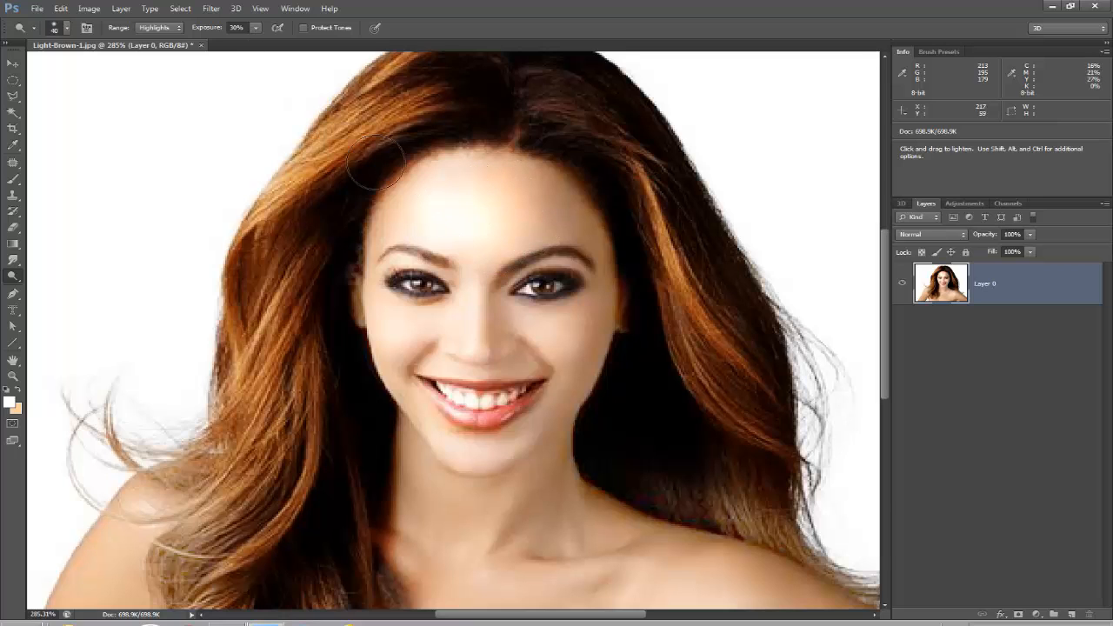
Dodge the nose and area around the mouth with a size 15 brush, and the cheeks, chin and neck at size 25
key(bracketleft)
key(bracketleft)
key(bracketleft)
key(bracketleft)
key(bracketleft)
mouse_move(481, 272)
mouse_down()
mouse_move(482, 353)
mouse_move(519, 351)
mouse_move(487, 293)
mouse_move(512, 348)
mouse_move(429, 354)
mouse_move(447, 337)
mouse_move(413, 377)
mouse_move(557, 373)
mouse_up()
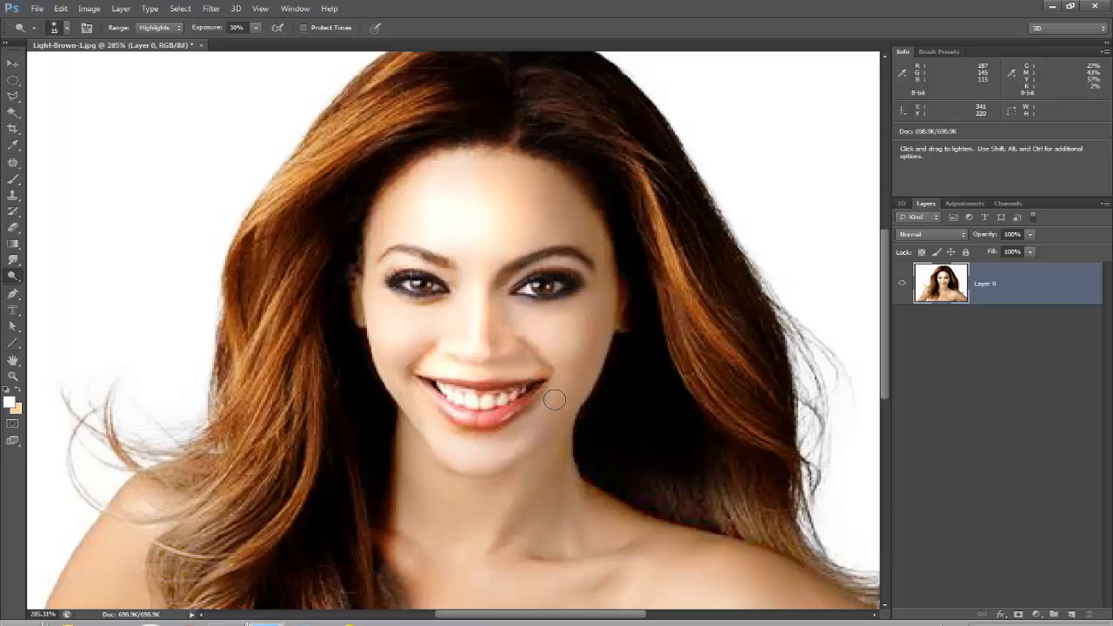
mouse_move(586, 318)
mouse_down()
mouse_move(512, 316)
mouse_move(565, 337)
mouse_move(597, 303)
mouse_move(598, 256)
mouse_move(602, 330)
mouse_move(557, 384)
mouse_move(580, 376)
mouse_move(553, 415)
mouse_move(511, 449)
mouse_move(477, 450)
mouse_move(482, 462)
mouse_move(442, 437)
mouse_move(390, 363)
mouse_move(465, 453)
mouse_move(515, 436)
mouse_move(454, 441)
mouse_move(431, 427)
mouse_move(484, 448)
mouse_move(551, 446)
mouse_move(568, 398)
mouse_move(560, 514)
mouse_move(547, 456)
mouse_move(422, 504)
mouse_move(403, 452)
mouse_move(409, 428)
mouse_move(406, 538)
mouse_move(430, 462)
mouse_move(477, 501)
mouse_move(557, 478)
mouse_move(551, 456)
mouse_move(539, 462)
mouse_move(549, 524)
mouse_move(564, 526)
mouse_move(563, 476)
mouse_move(590, 449)
mouse_move(659, 520)
mouse_up()
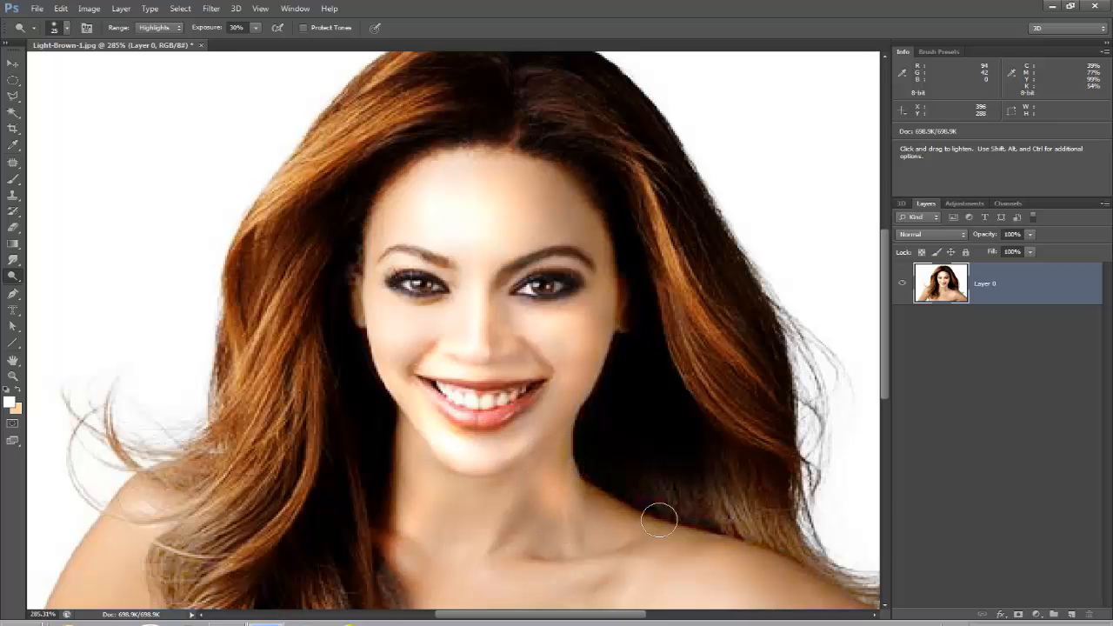
Undo the last neck strokes and re-dodge the neck, along with the brow and eye areas, with the size 25 brush
key(ctrl+alt+z)
key(ctrl+alt+z)
key(ctrl+alt+z)
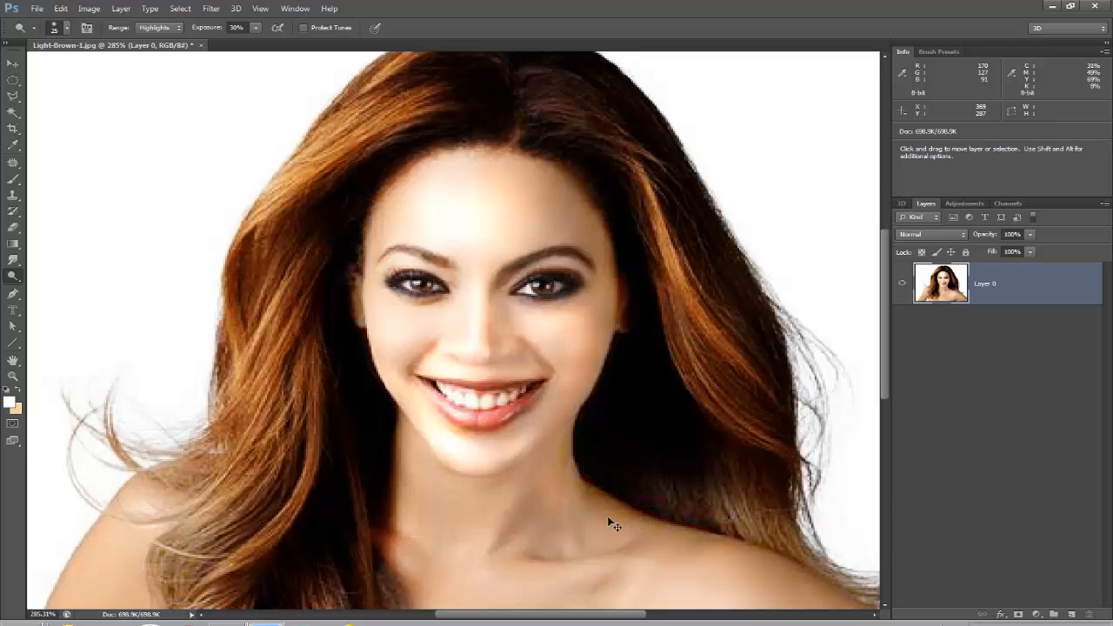
key(ctrl+alt+z)
drag(578, 529, 563, 449)
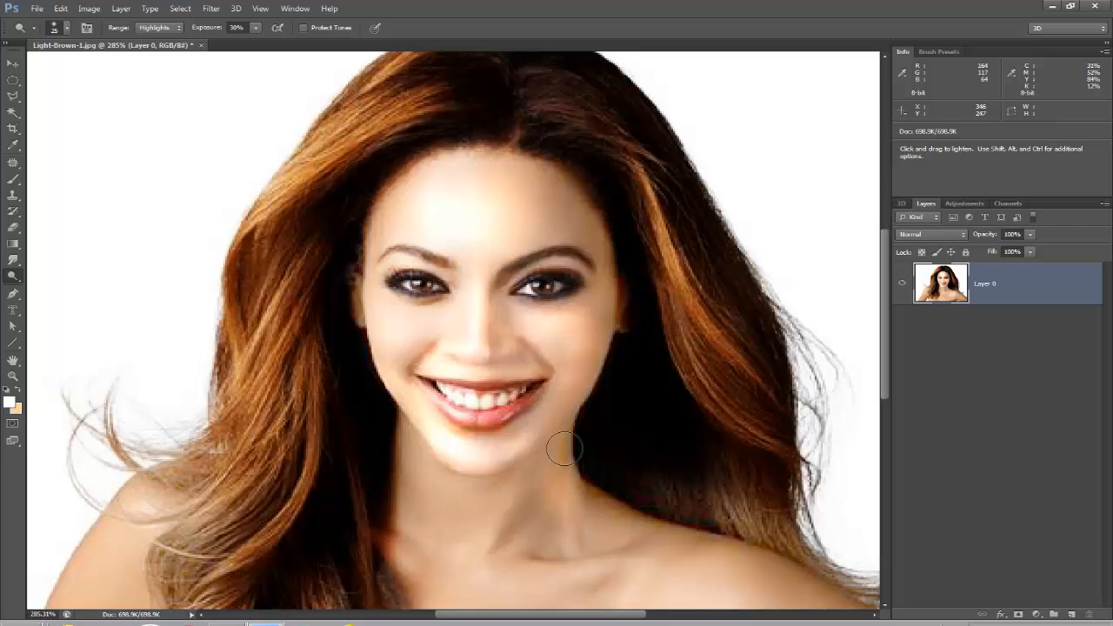
mouse_move(403, 512)
mouse_down()
mouse_move(405, 428)
mouse_move(423, 541)
mouse_up()
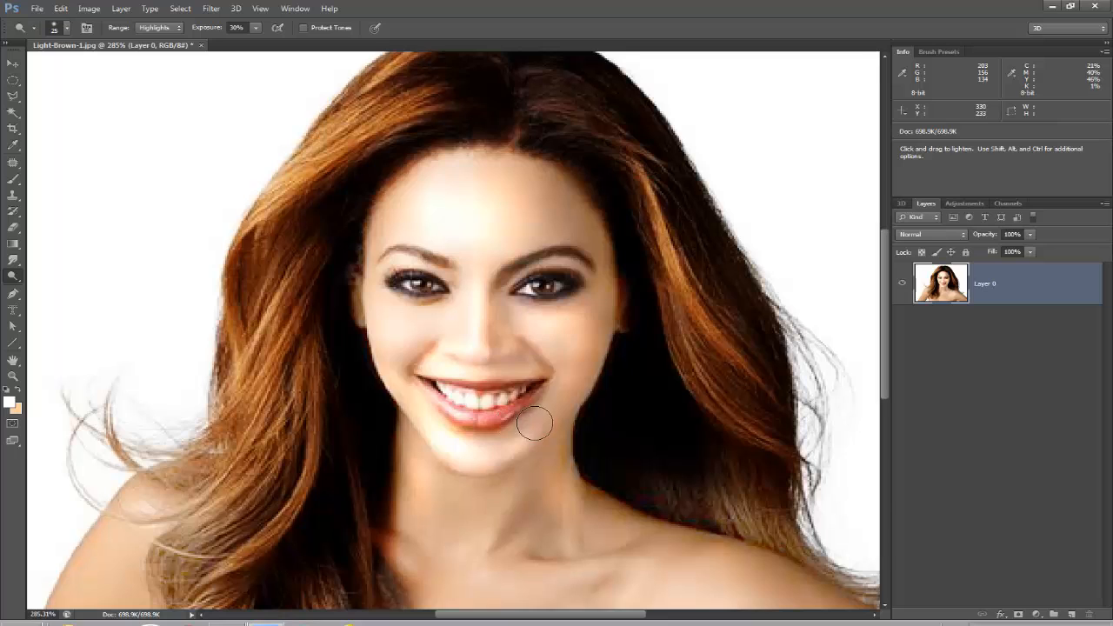
drag(553, 228, 528, 228)
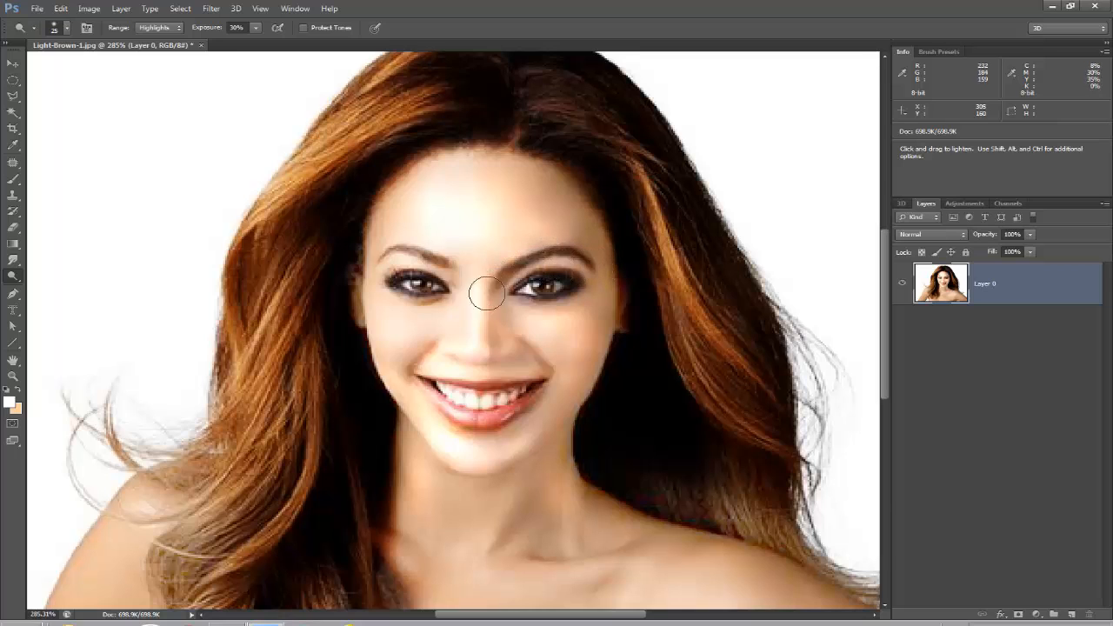
drag(439, 271, 389, 264)
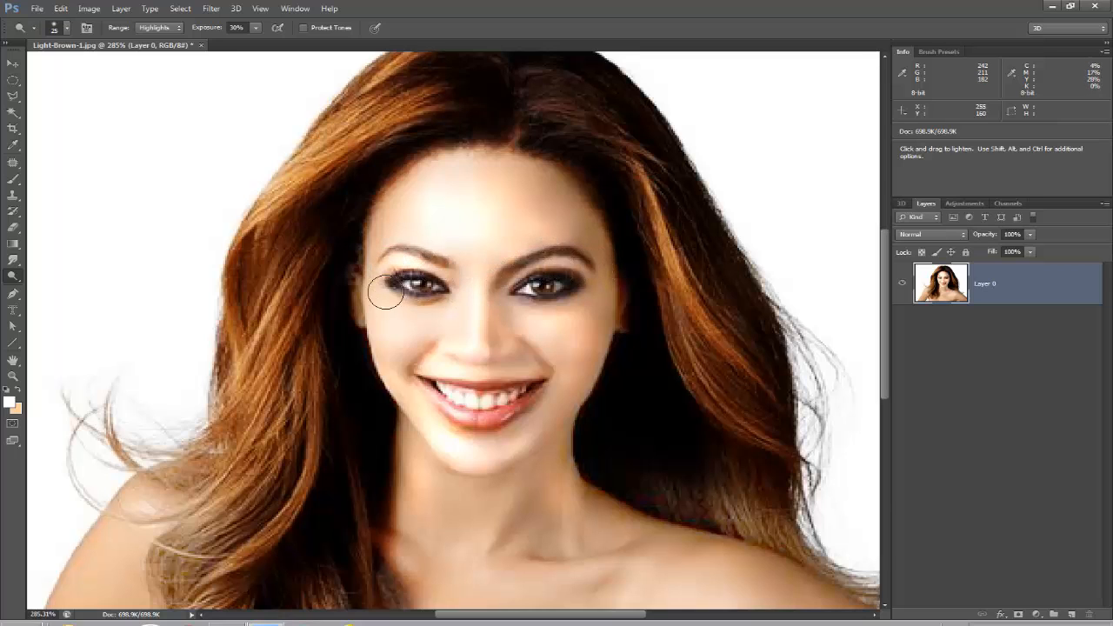
Dodge the shoulder, upper arm and upper chest on the image's right side, enlarging the brush from size 30 to 60
scroll(543, 358, down, 3)
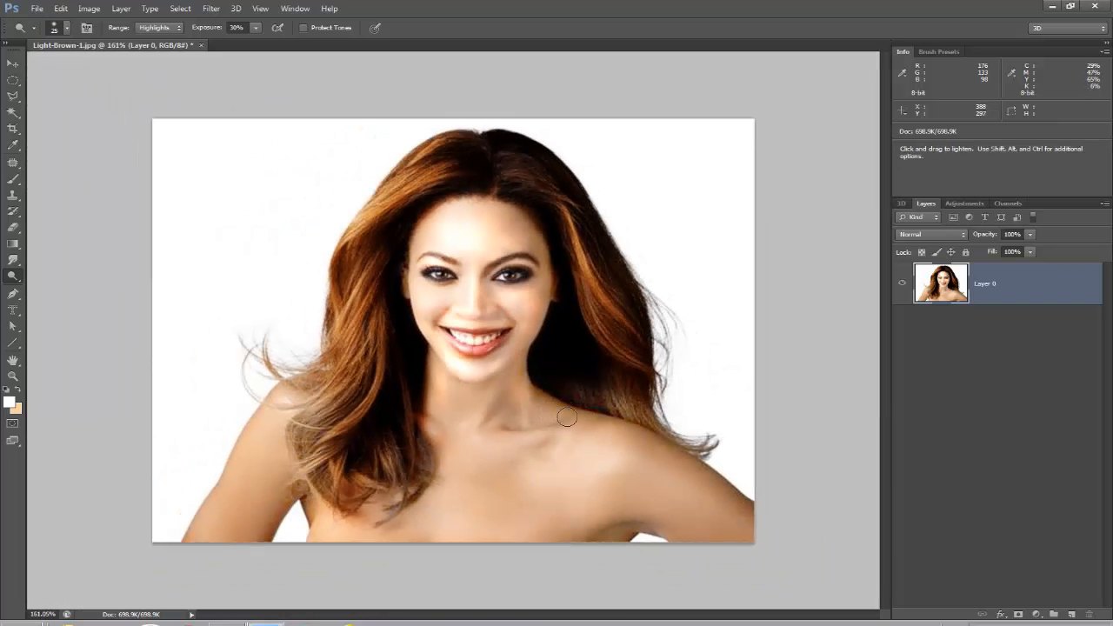
scroll(659, 483, up, 2)
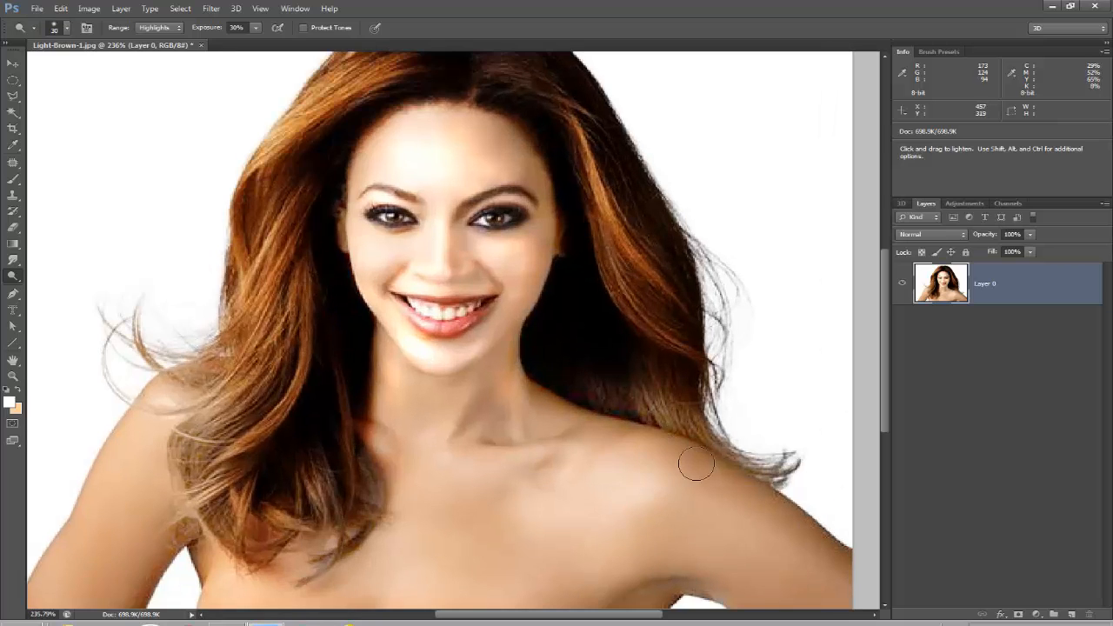
drag(716, 512, 643, 372)
drag(626, 322, 658, 375)
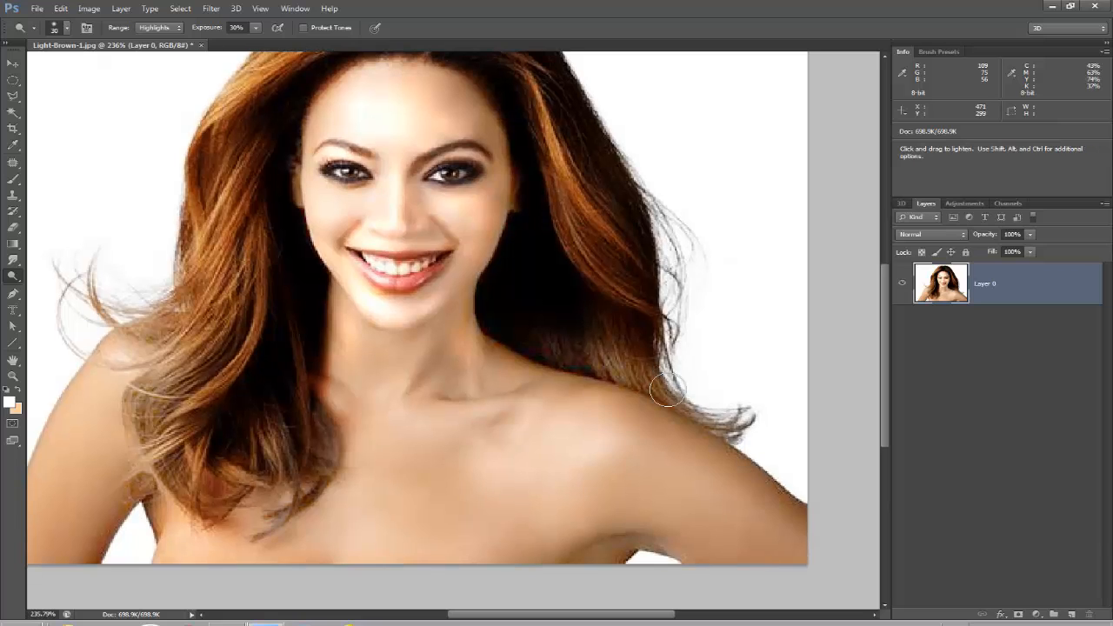
key(bracketright)
key(bracketright)
key(bracketright)
mouse_move(795, 557)
mouse_down()
mouse_move(619, 435)
mouse_move(578, 424)
mouse_move(619, 427)
mouse_move(497, 353)
mouse_up()
mouse_move(757, 546)
mouse_down()
mouse_move(657, 485)
mouse_move(575, 454)
mouse_move(495, 450)
mouse_move(521, 449)
mouse_move(478, 420)
mouse_move(396, 417)
mouse_move(343, 394)
mouse_move(318, 356)
mouse_up()
mouse_move(426, 449)
mouse_down()
mouse_move(547, 495)
mouse_move(593, 490)
mouse_move(736, 540)
mouse_move(817, 550)
mouse_move(753, 546)
mouse_move(782, 549)
mouse_move(776, 527)
mouse_move(634, 409)
mouse_up()
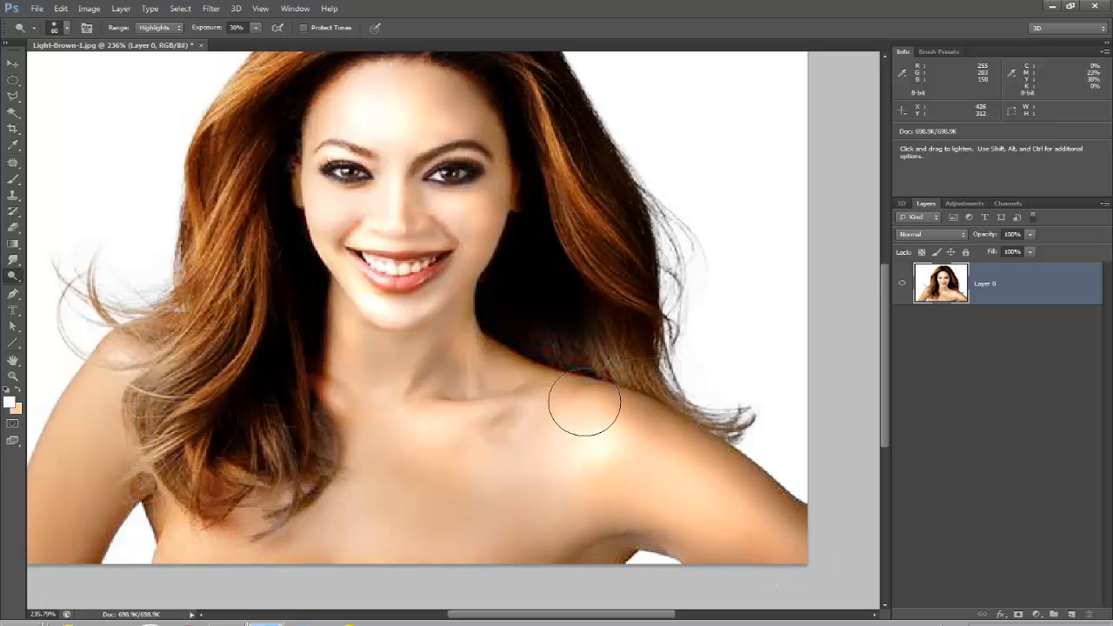
Try dodging the centre of the chest with the size 60 brush, and undo the strokes
drag(143, 416, 255, 373)
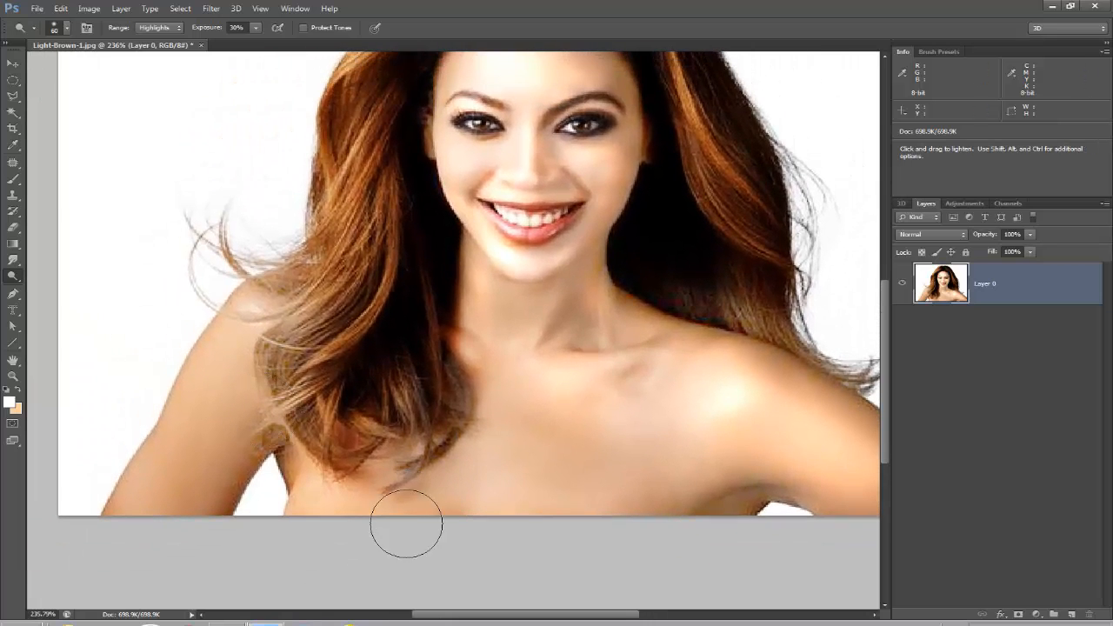
mouse_move(558, 465)
mouse_down()
mouse_move(516, 415)
mouse_move(562, 438)
mouse_move(504, 390)
mouse_up()
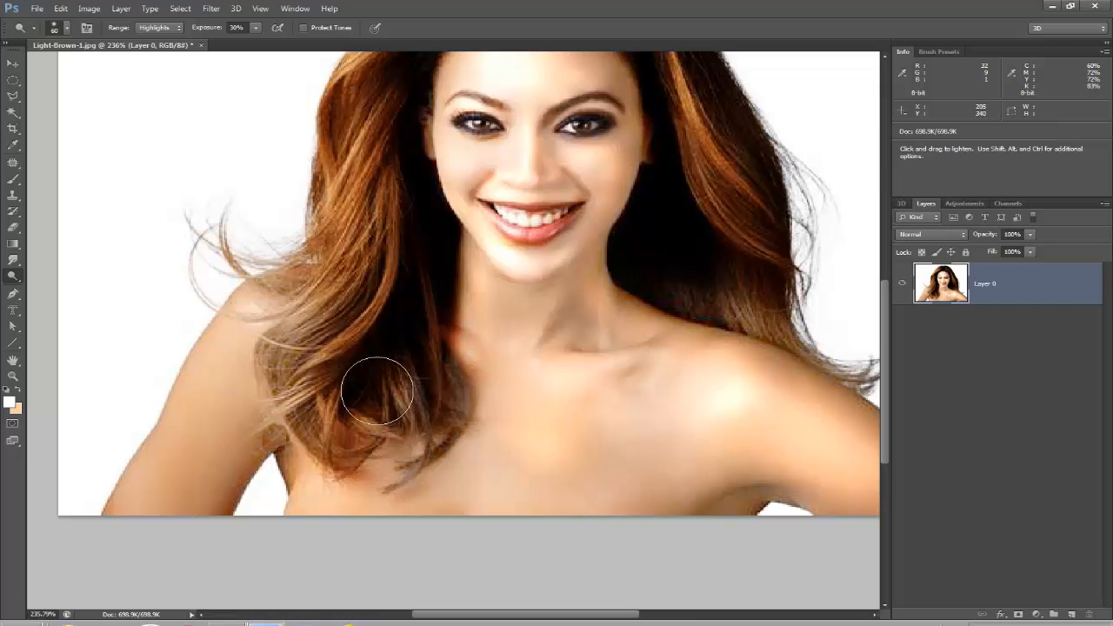
drag(668, 447, 547, 467)
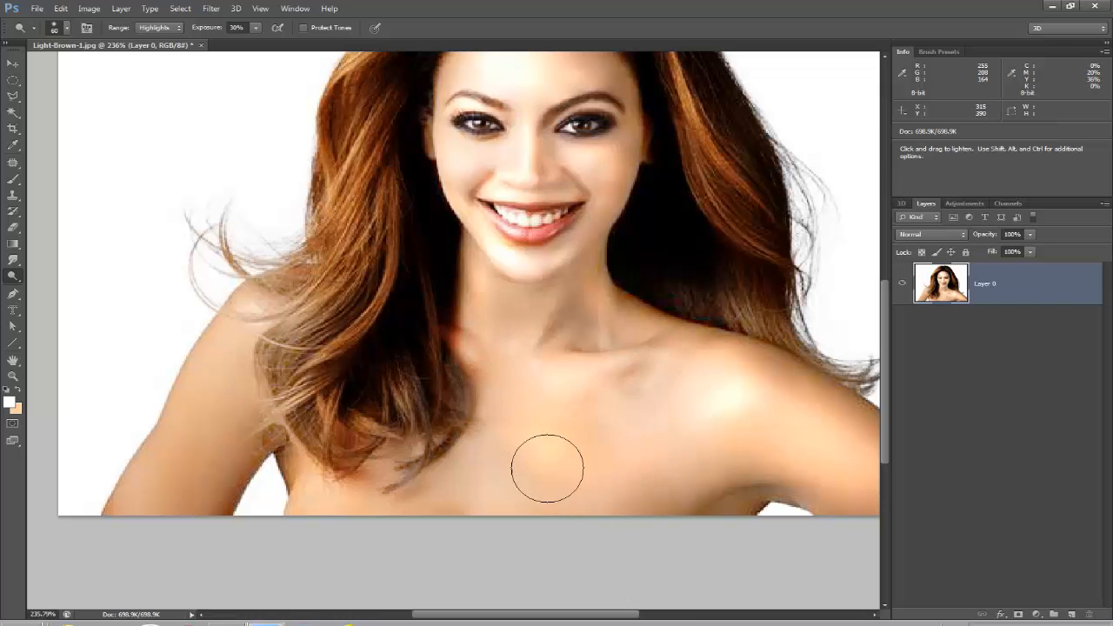
drag(379, 444, 390, 448)
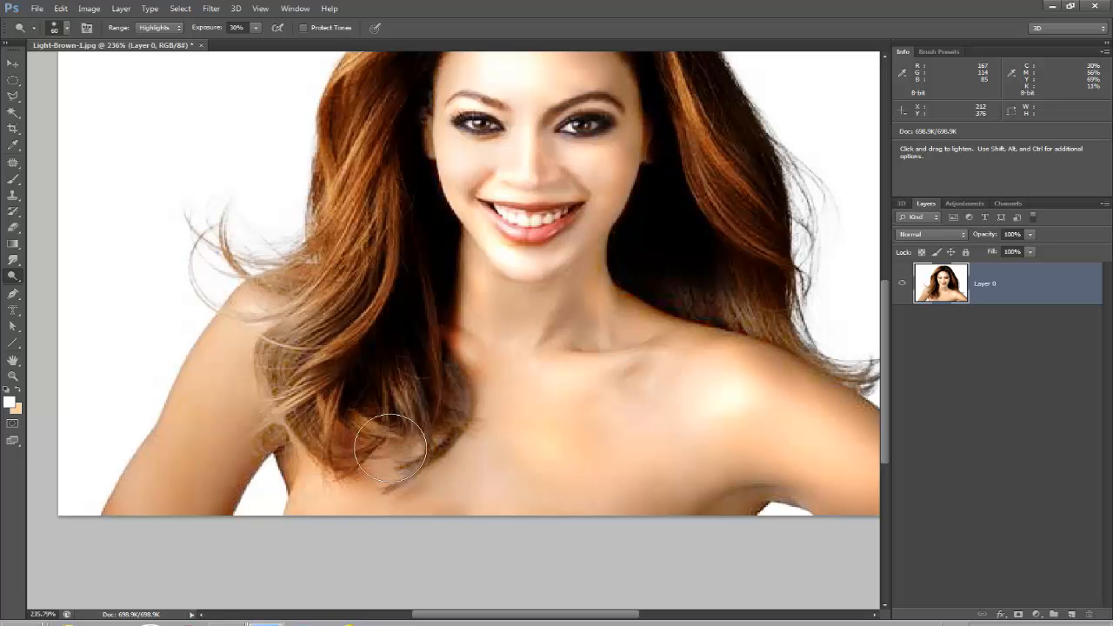
key(ctrl+alt+z)
key(ctrl+alt+z)
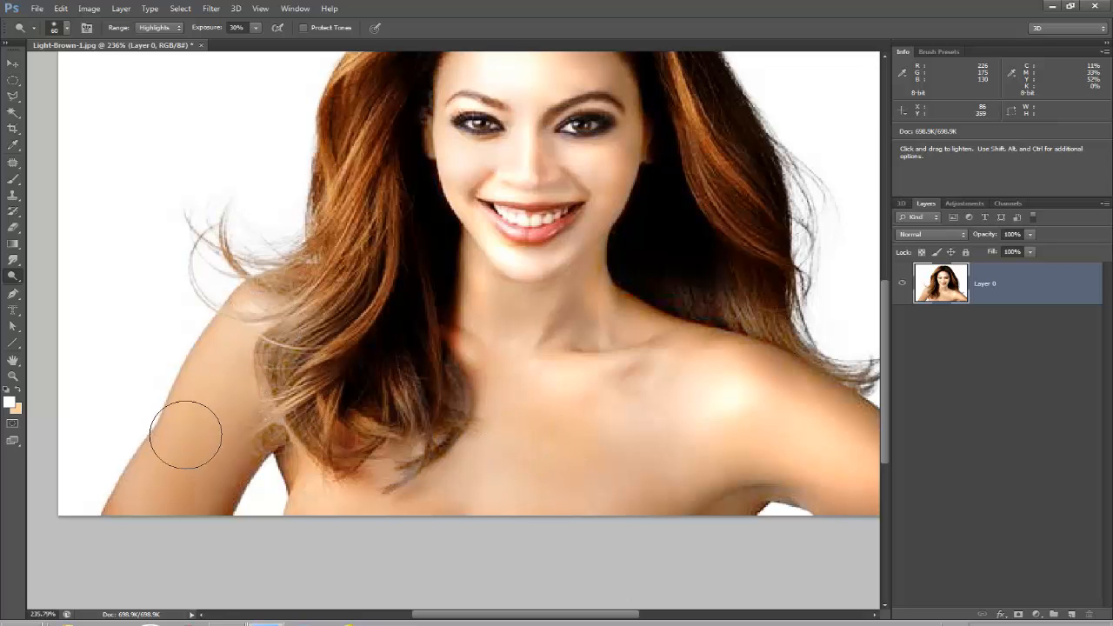
Dodge the arm on the image's left side and the chest at size 60, and the neck at size 20
mouse_move(255, 353)
mouse_down()
mouse_move(178, 486)
mouse_move(141, 527)
mouse_move(166, 507)
mouse_move(179, 512)
mouse_move(156, 492)
mouse_move(131, 503)
mouse_move(182, 436)
mouse_move(198, 390)
mouse_move(260, 388)
mouse_move(230, 457)
mouse_move(159, 513)
mouse_move(279, 523)
mouse_move(302, 498)
mouse_move(336, 490)
mouse_move(386, 515)
mouse_move(386, 503)
mouse_move(505, 518)
mouse_move(555, 506)
mouse_move(689, 536)
mouse_move(640, 511)
mouse_move(669, 468)
mouse_move(549, 544)
mouse_up()
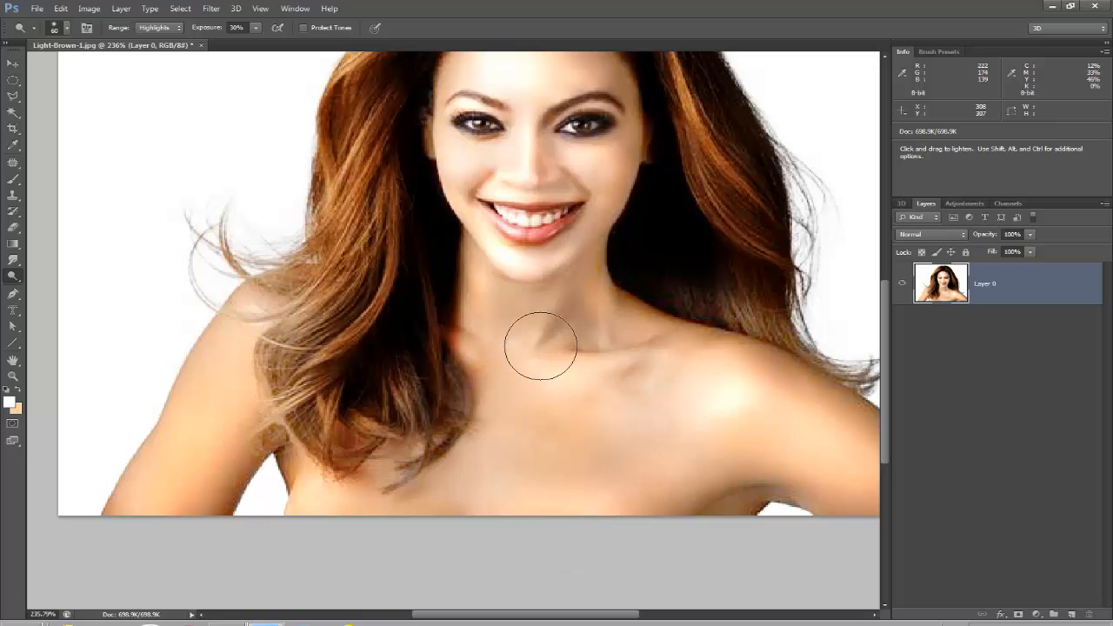
key(bracketleft)
key(bracketleft)
key(bracketleft)
key(bracketleft)
key(bracketleft)
mouse_move(559, 291)
mouse_down()
mouse_move(527, 333)
mouse_move(571, 297)
mouse_move(550, 342)
mouse_move(594, 349)
mouse_move(595, 315)
mouse_move(577, 349)
mouse_up()
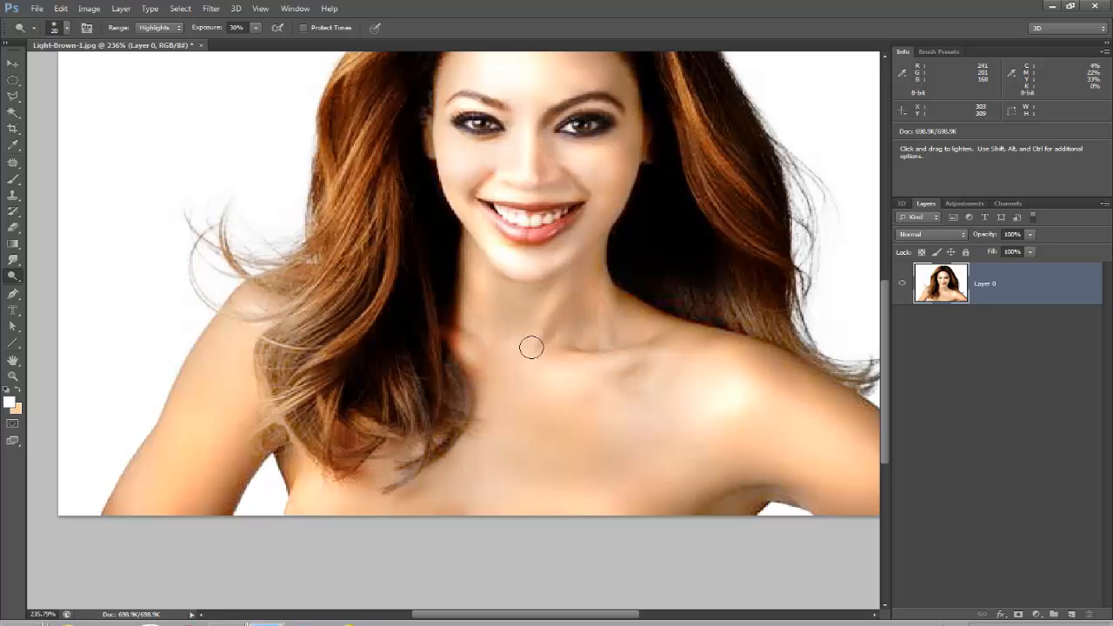
drag(493, 337, 466, 321)
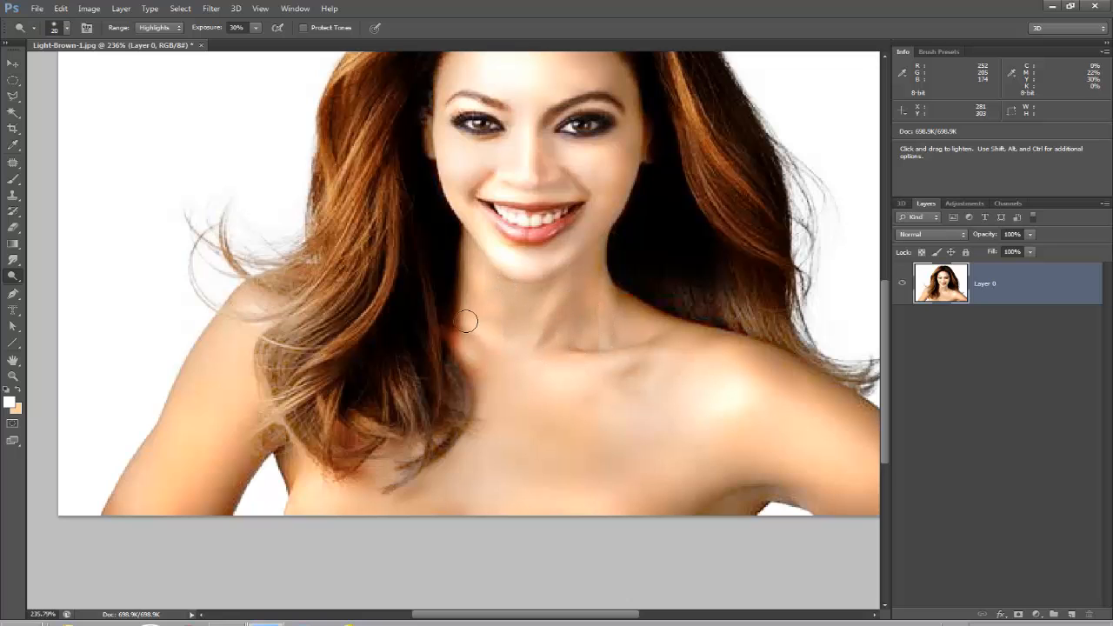
Dodge along the collarbone and the upper edge of the shoulder with the size 20 brush, undoing unwanted strokes
mouse_move(530, 356)
mouse_down()
mouse_move(606, 326)
mouse_move(616, 363)
mouse_move(593, 364)
mouse_move(630, 356)
mouse_move(662, 329)
mouse_move(667, 354)
mouse_move(678, 350)
mouse_move(582, 382)
mouse_up()
key(ctrl+z)
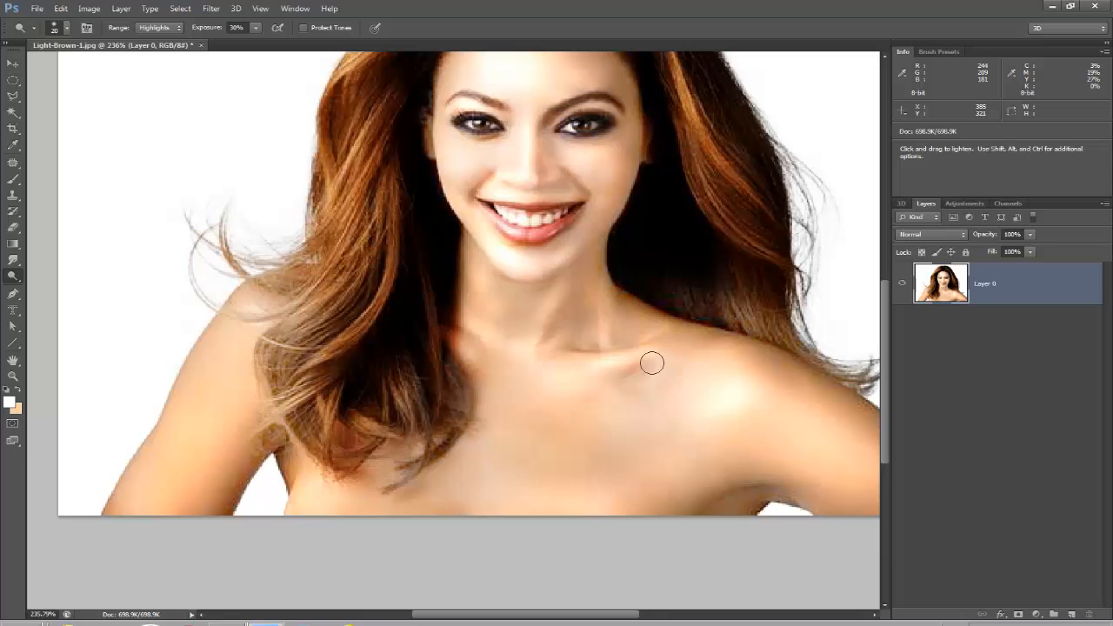
mouse_move(686, 345)
mouse_down()
mouse_move(721, 334)
mouse_move(666, 306)
mouse_move(794, 366)
mouse_move(718, 341)
mouse_move(803, 368)
mouse_move(778, 351)
mouse_move(707, 323)
mouse_move(752, 338)
mouse_move(856, 422)
mouse_up()
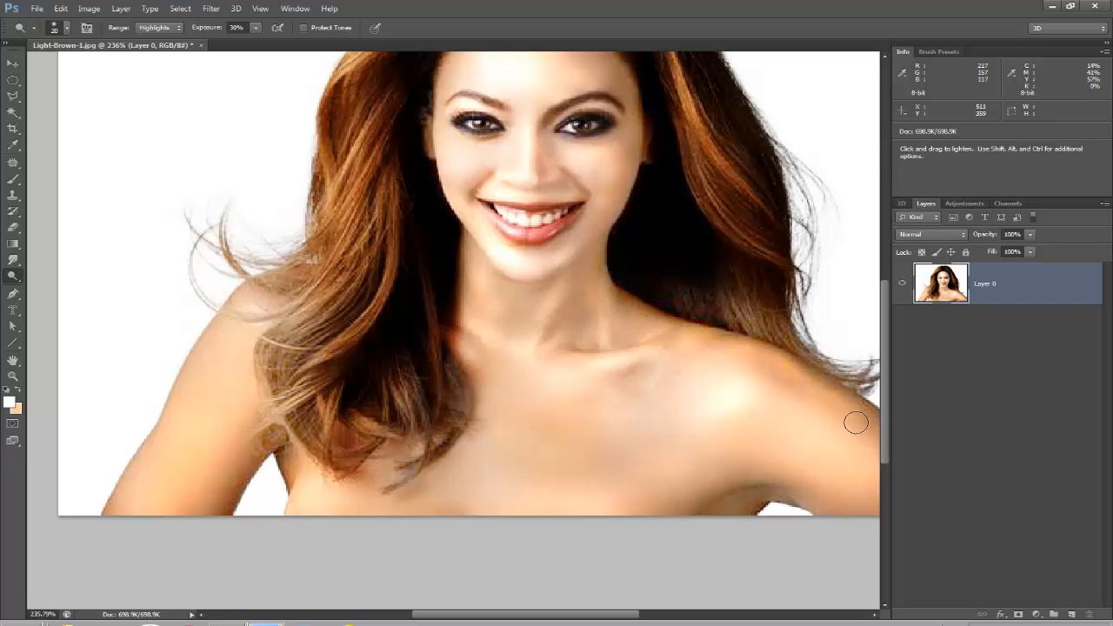
key(ctrl+z)
Dodge the skin at the base of the neck beside the hair with the size 20 brush
scroll(676, 370, down, 5)
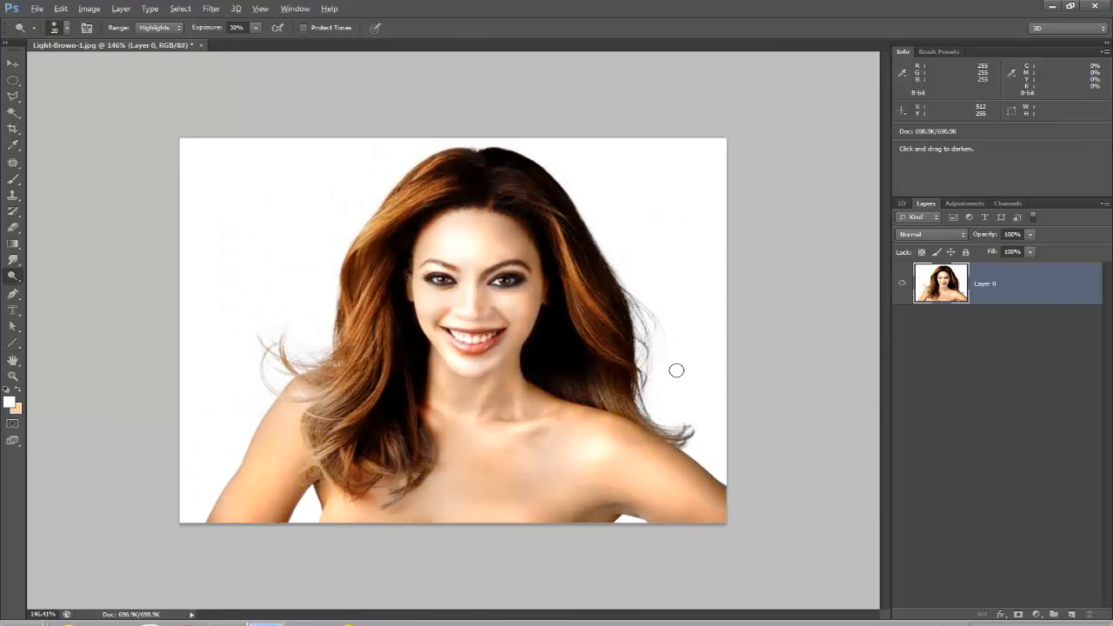
scroll(676, 371, up, 3)
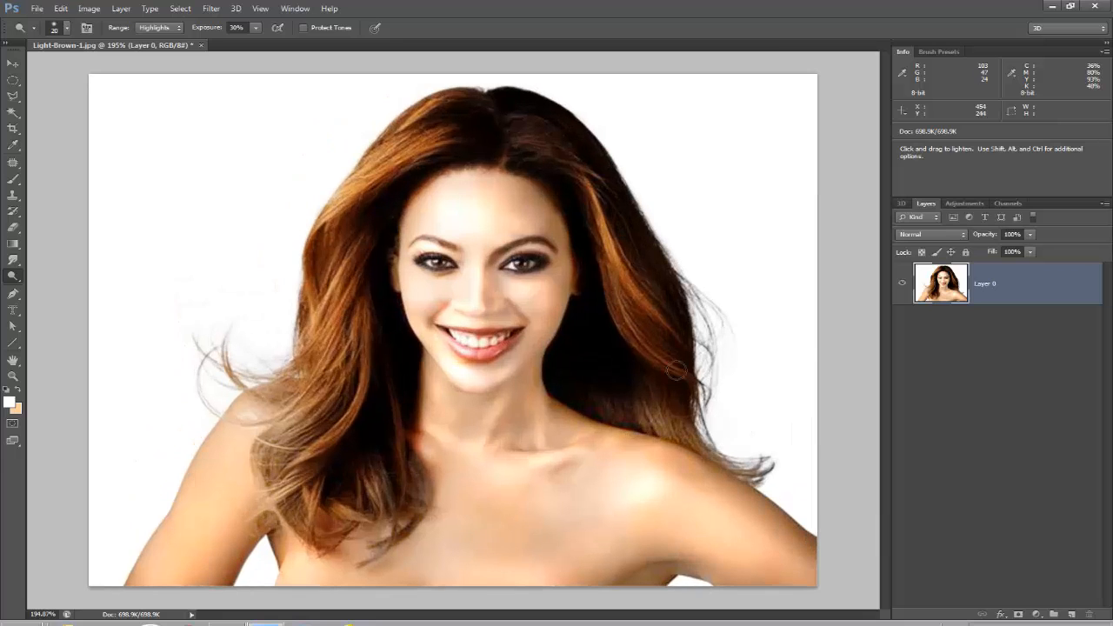
scroll(686, 360, up, 1)
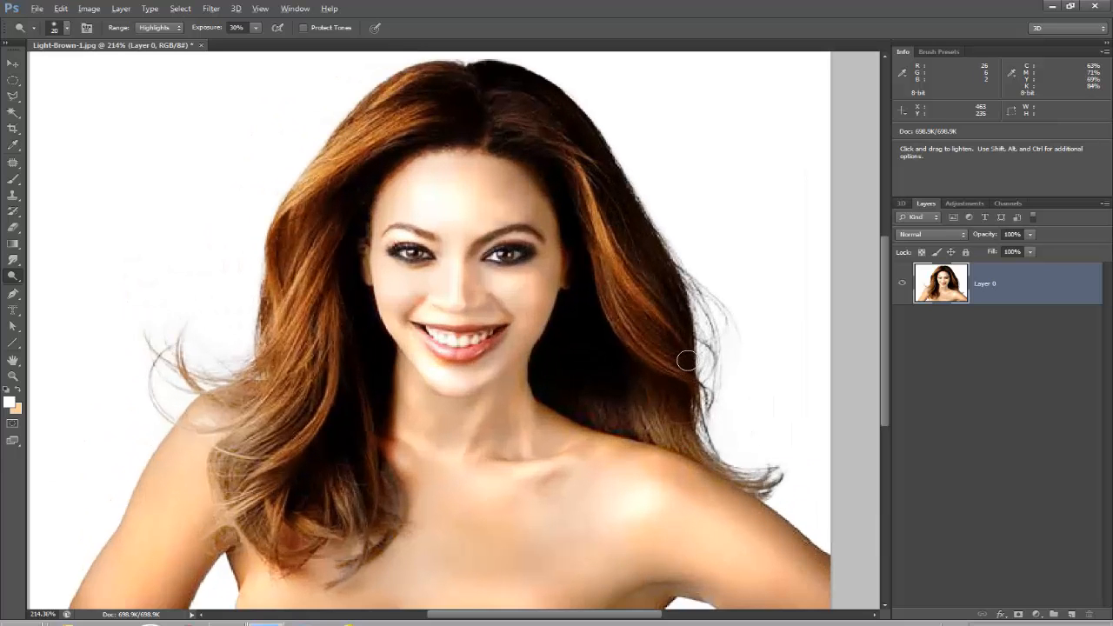
scroll(687, 360, down, 1)
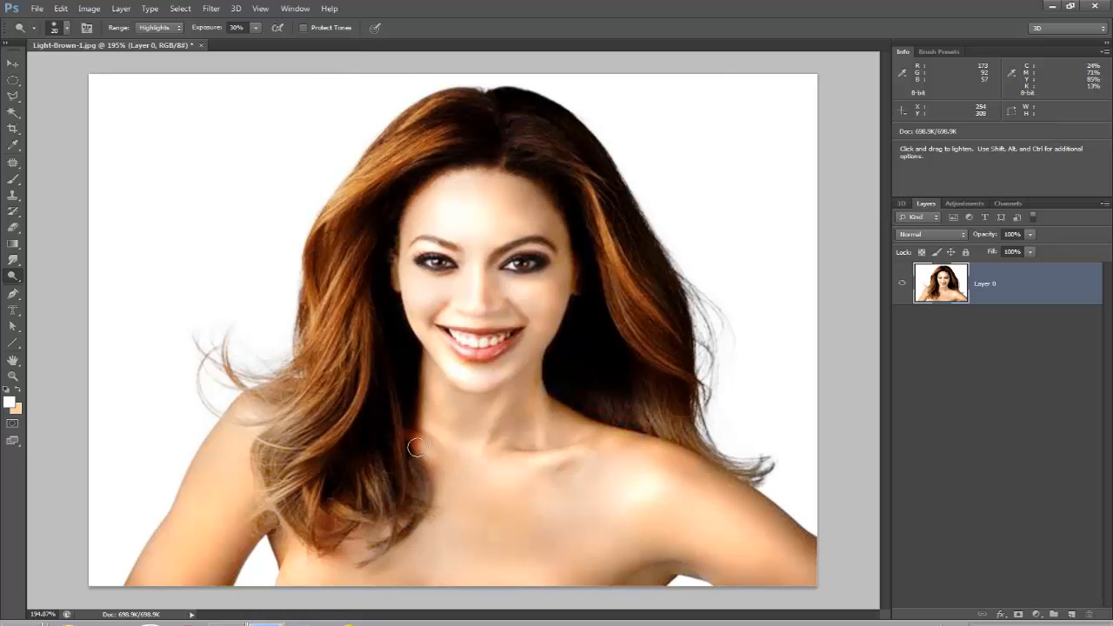
drag(461, 472, 429, 445)
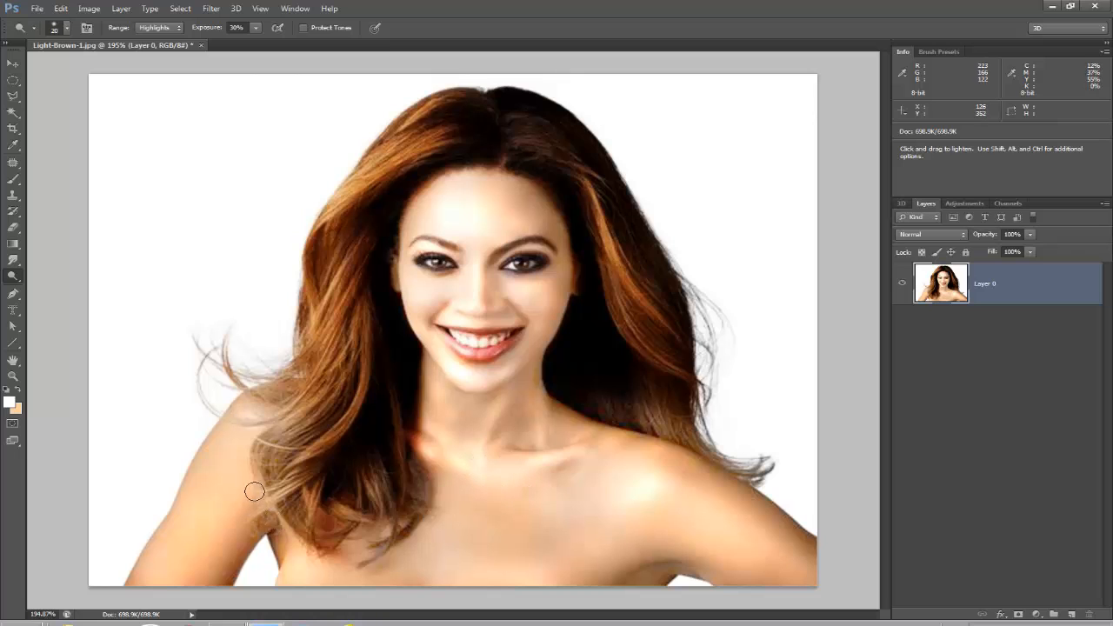
Dodge the skin of the upper arm beside the long hair on the image's left side with the brush at size 40
key(bracketright)
key(bracketright)
mouse_move(248, 465)
mouse_down()
mouse_move(149, 610)
mouse_move(219, 553)
mouse_move(253, 489)
mouse_up()
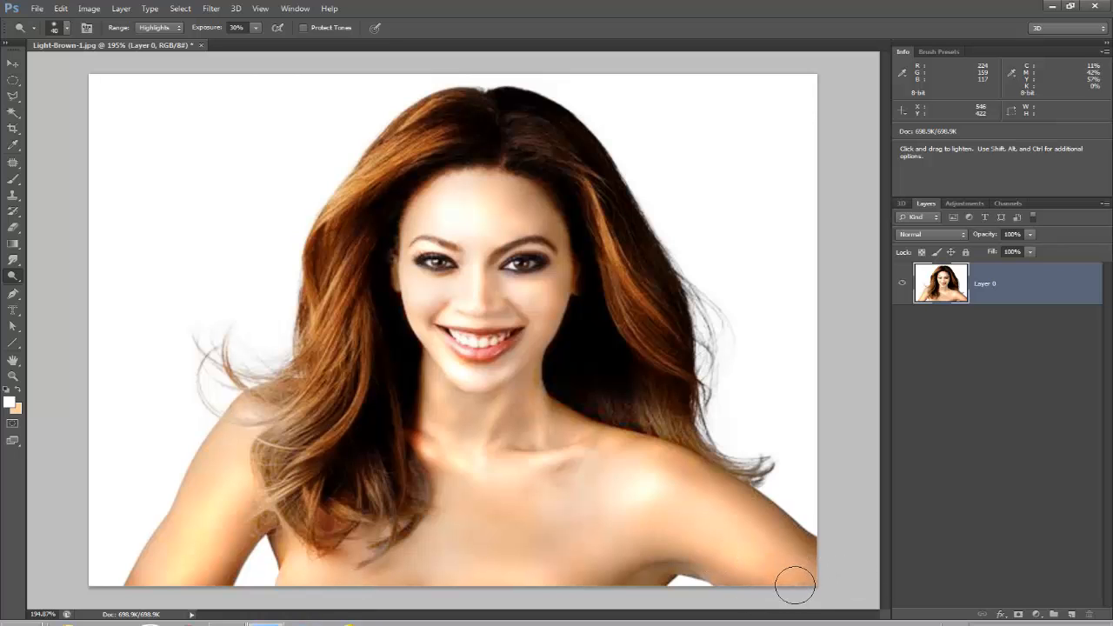
scroll(769, 589, down, 2)
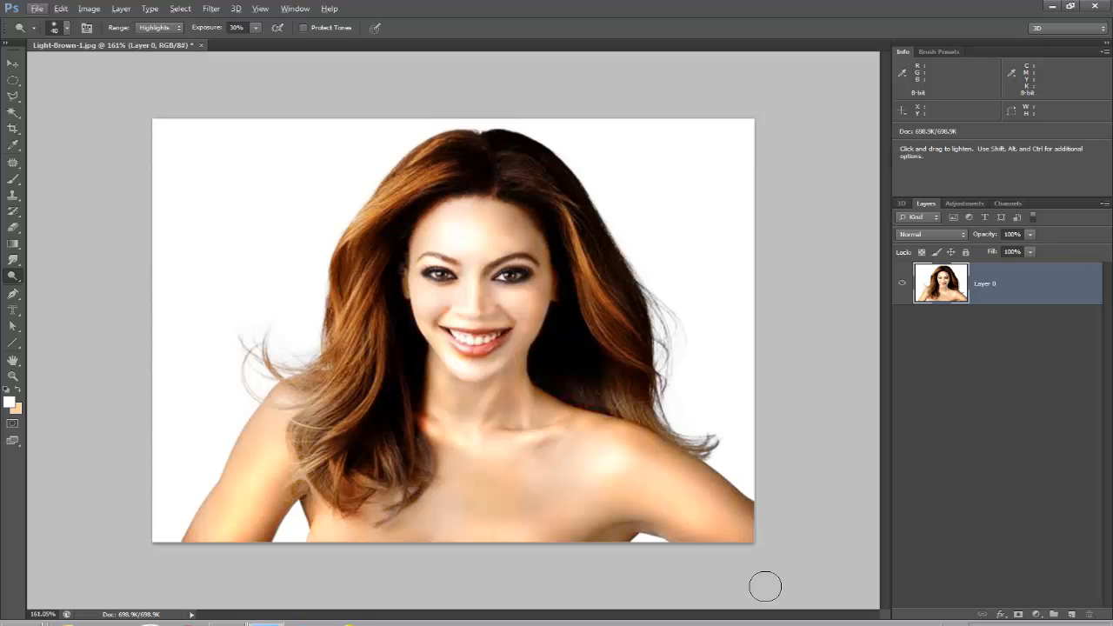
scroll(460, 207, up, 2)
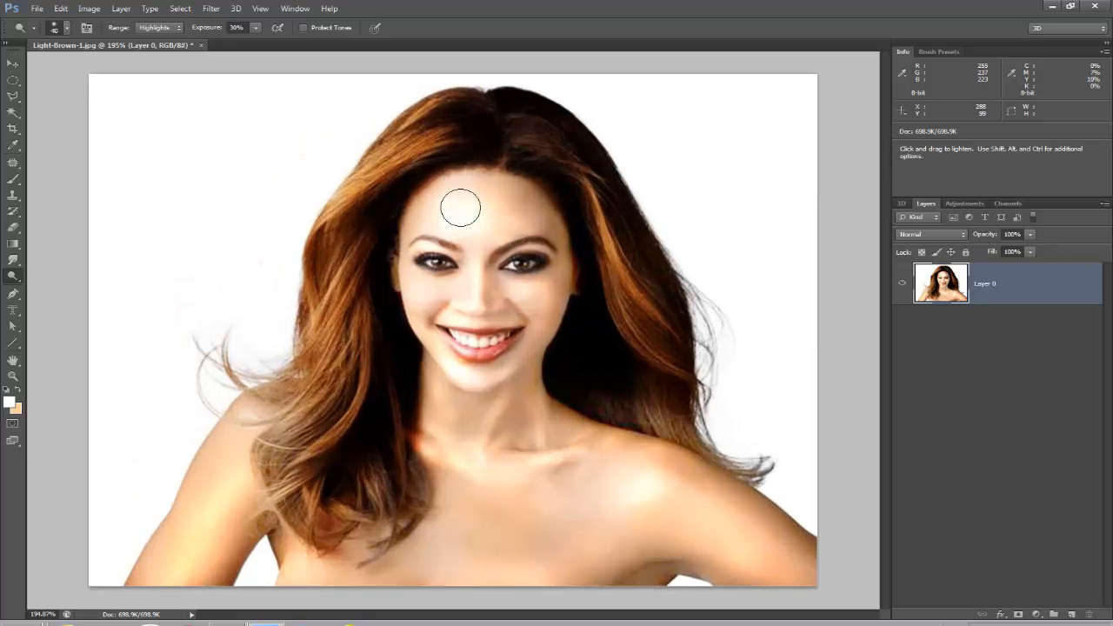
Switch to the Eraser tool and set its brush size to 20
click(12, 227)
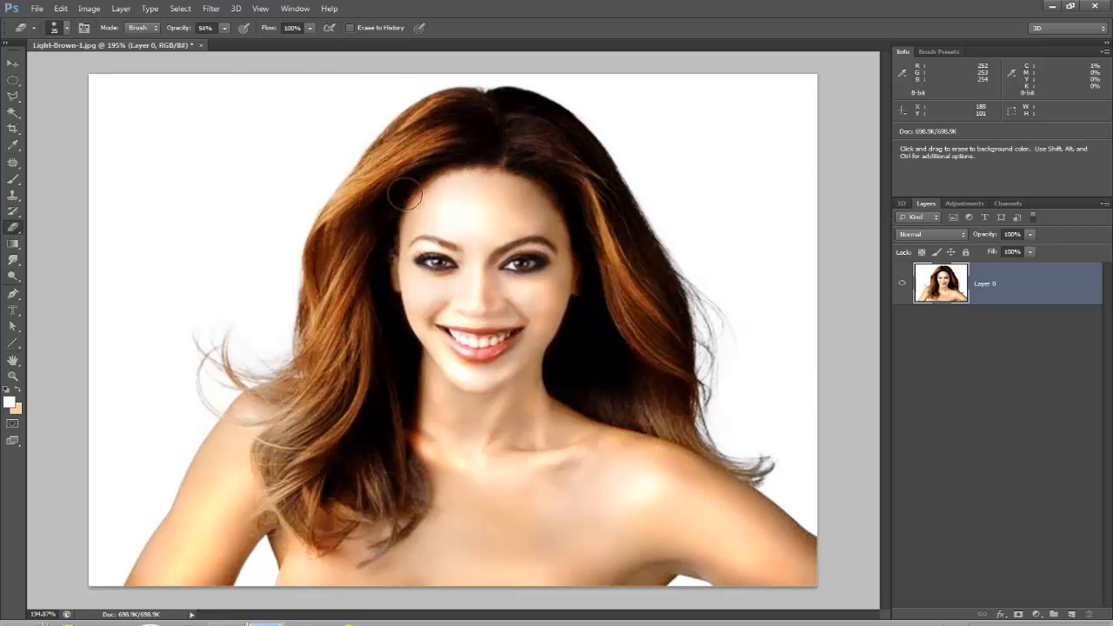
key(bracketleft)
key(bracketleft)
key(bracketright)
Apply a Vibrance adjustment to the portrait with vibrance at -24 and slightly reduced saturation
click(87, 8)
mouse_move(157, 42)
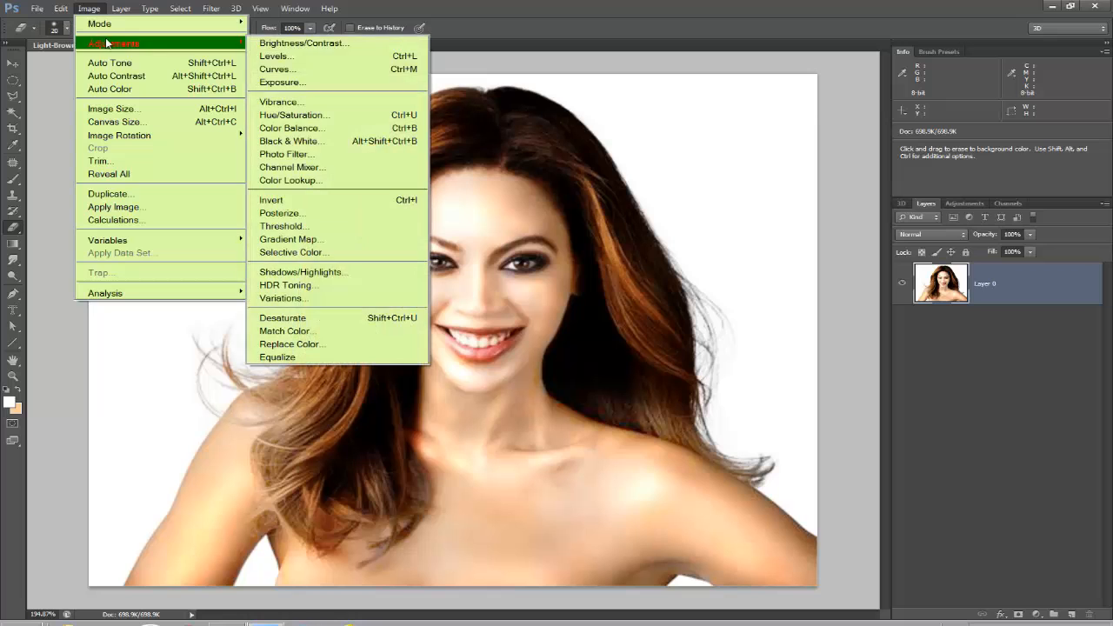
click(309, 102)
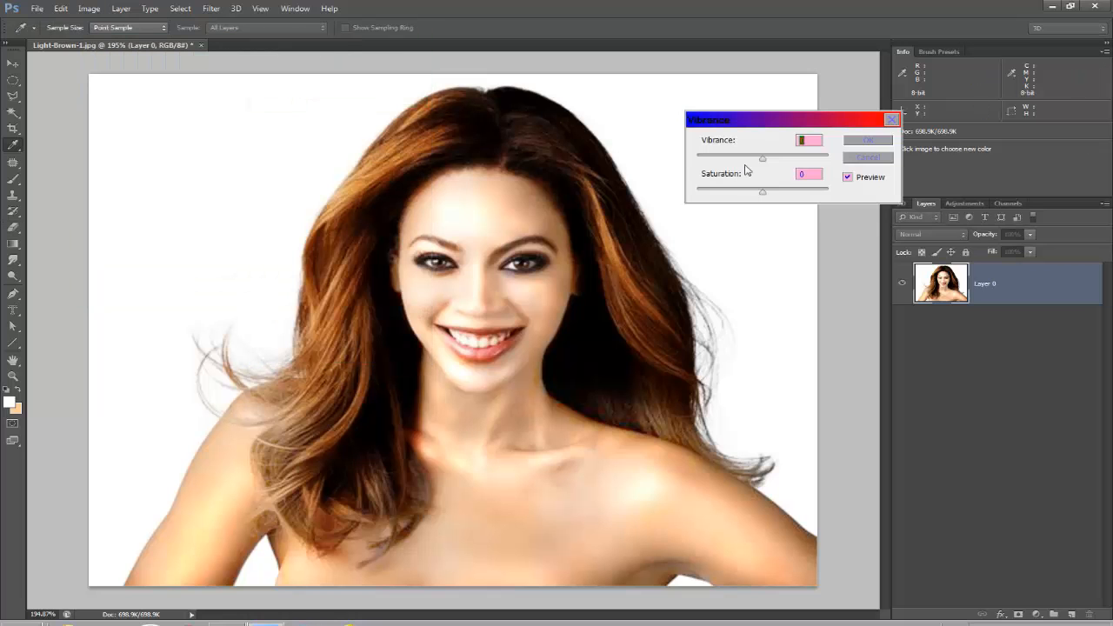
drag(763, 161, 753, 201)
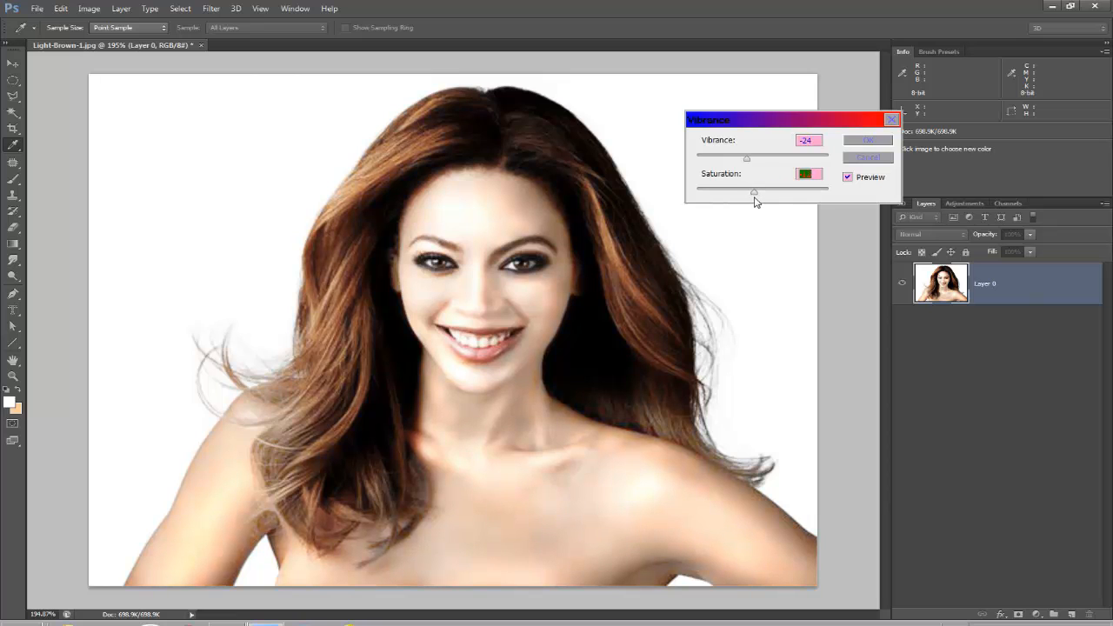
click(865, 140)
key(e)
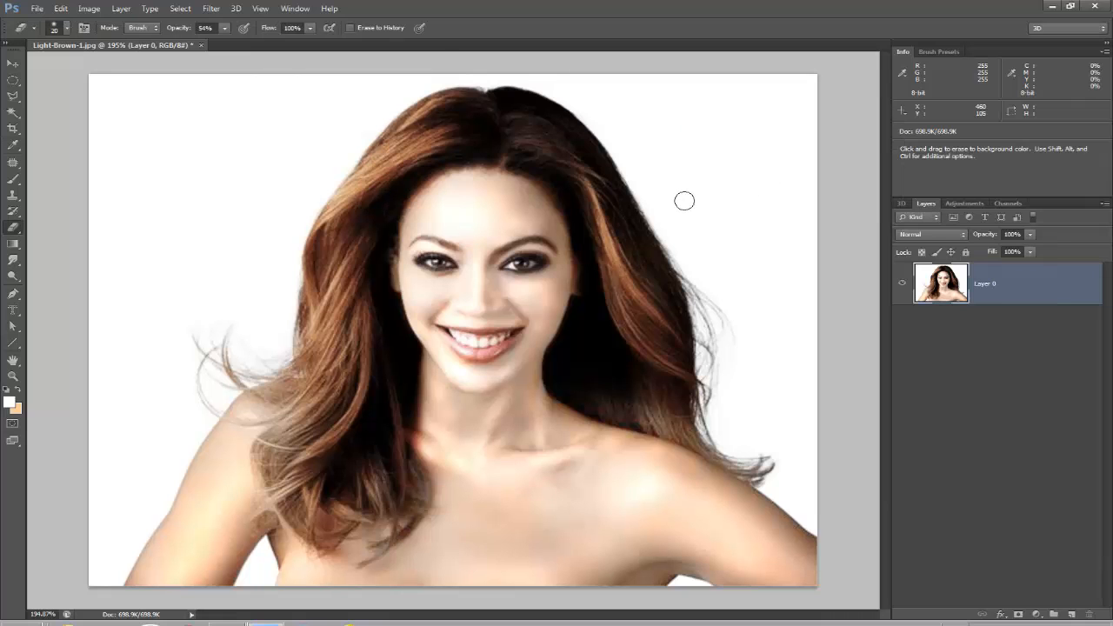
Apply a Hue/Saturation adjustment to the portrait with lightness +7, increased saturation and the hue shifted slightly toward red
scroll(632, 195, down, 2)
scroll(631, 195, down, 1)
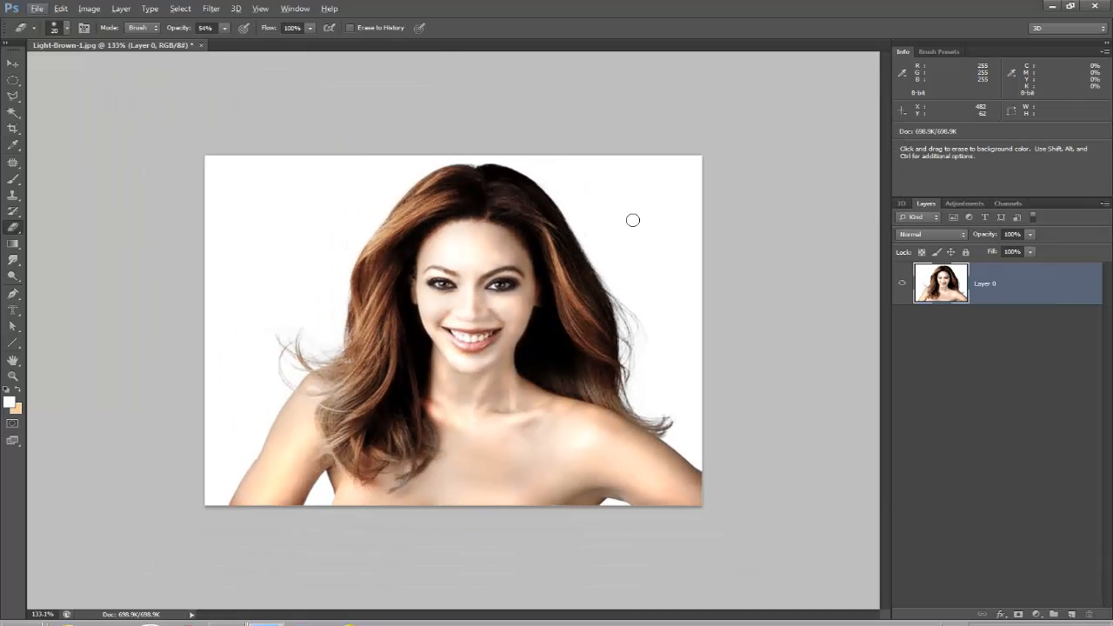
scroll(588, 293, up, 2)
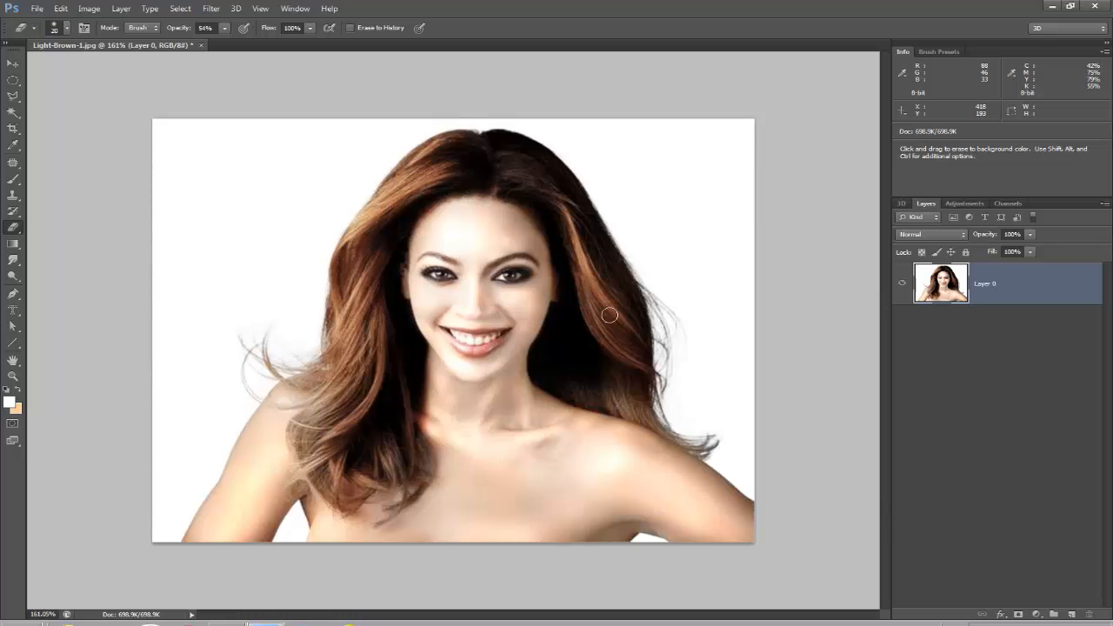
scroll(636, 317, up, 1)
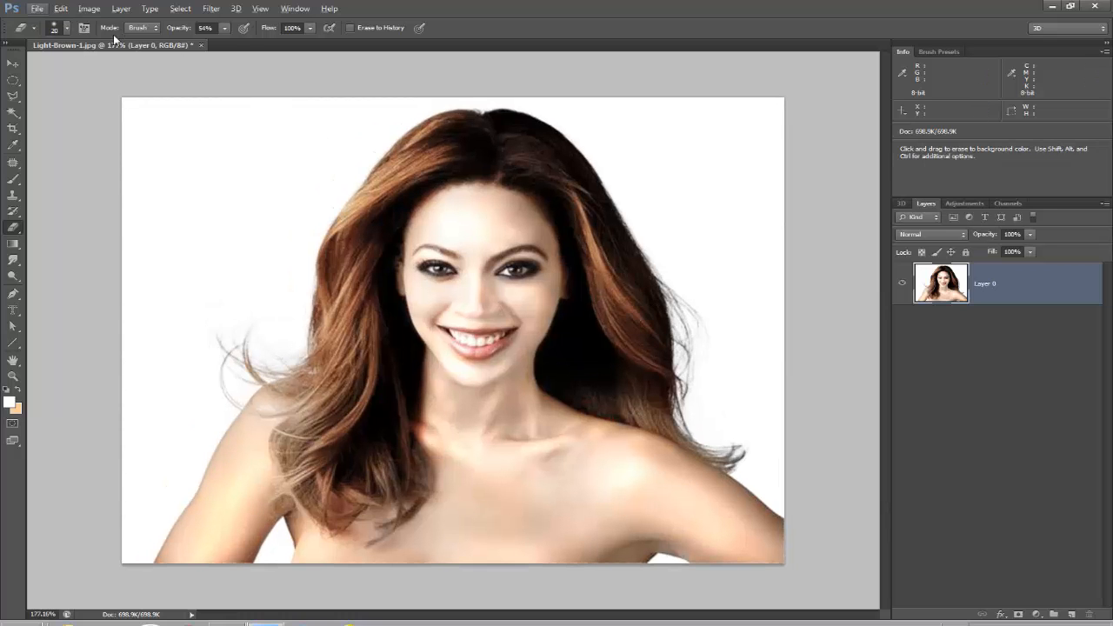
click(89, 8)
mouse_move(106, 43)
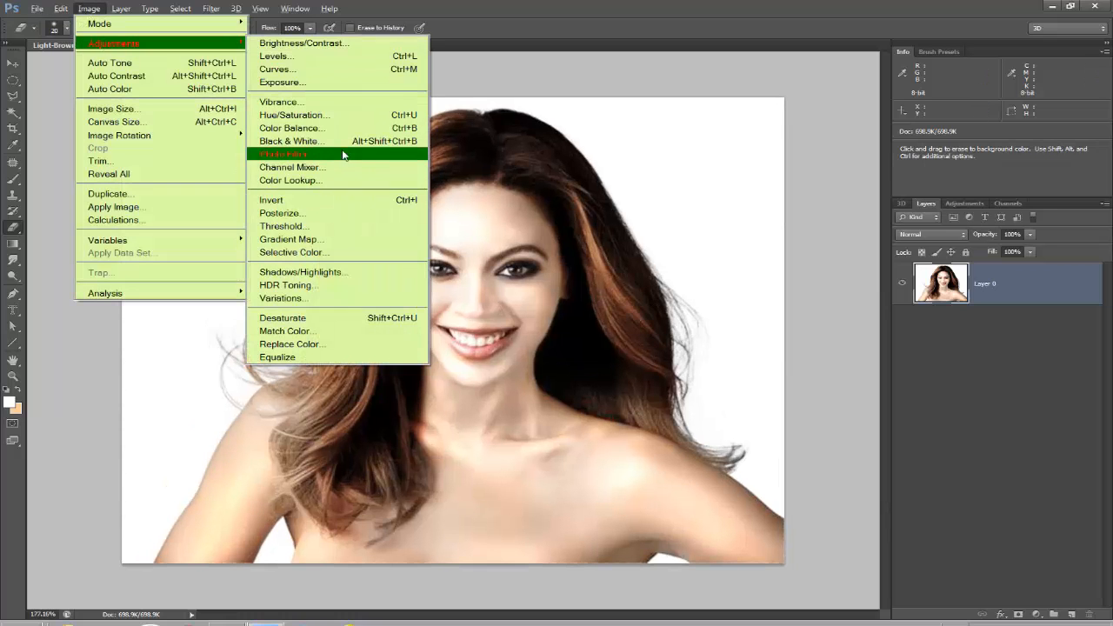
click(348, 114)
drag(778, 247, 790, 210)
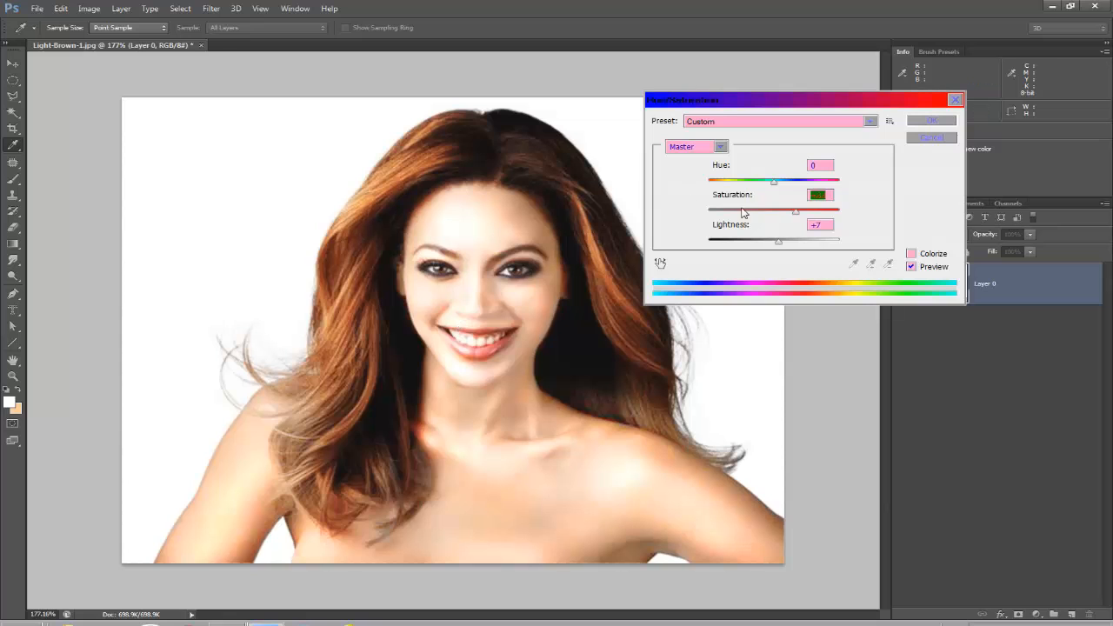
click(772, 183)
click(932, 121)
key(e)
scroll(609, 249, down, 2)
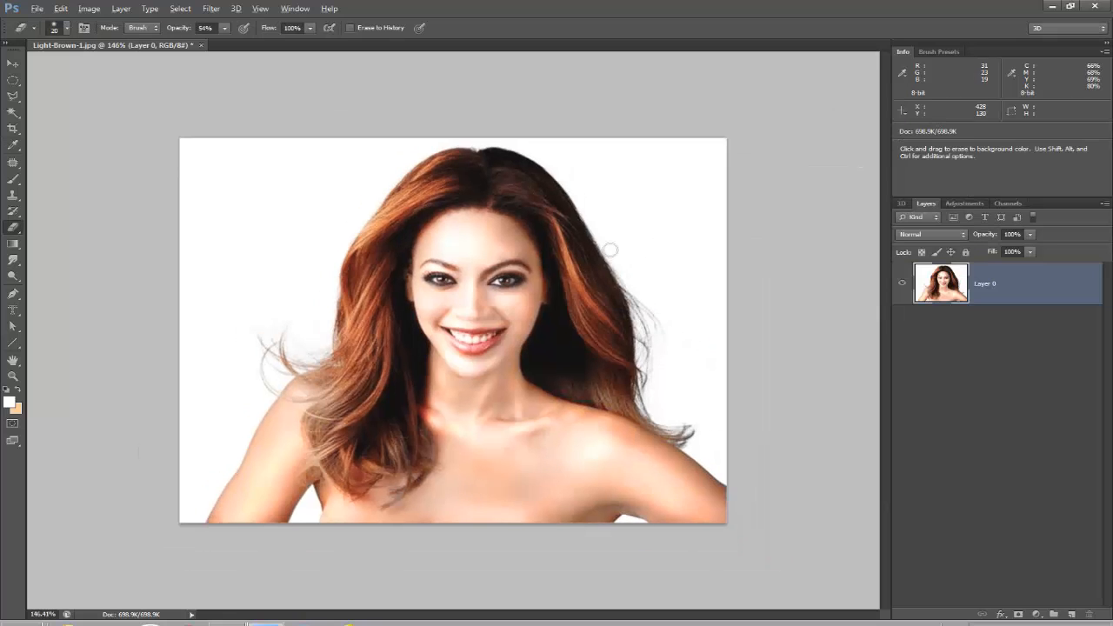